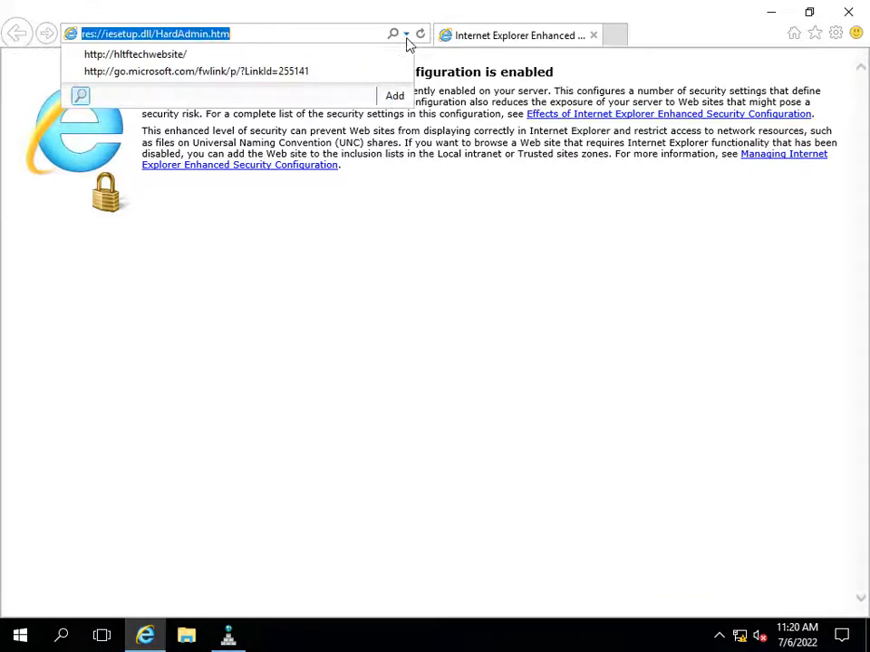
{"action": "left_click", "coordinate": [216, 57]}
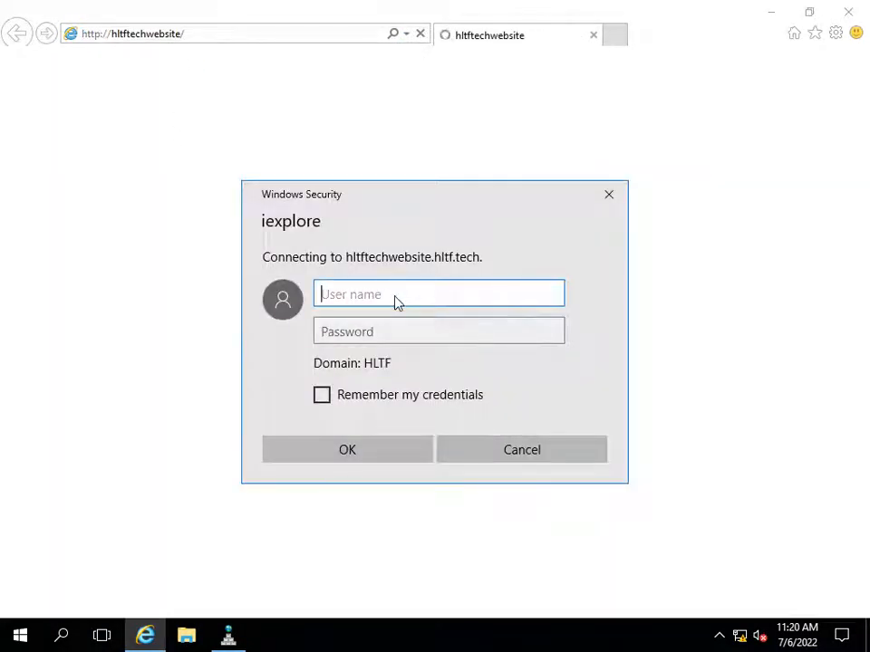
Enter the admin account's user name and password in the Windows Security prompt
{"action": "type", "text": "sp19admin"}
{"action": "key", "text": "Tab"}
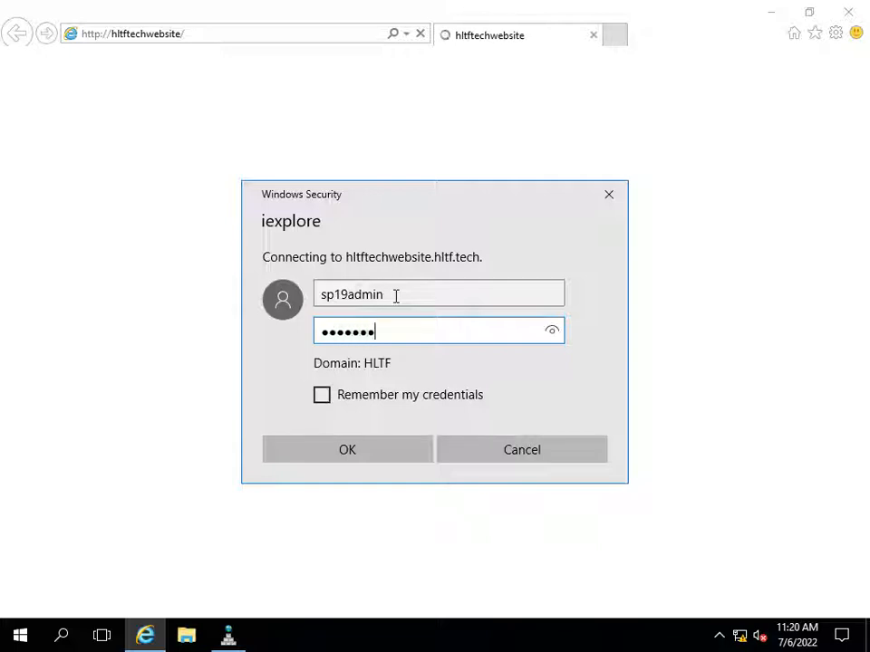
{"action": "key", "text": "Return"}
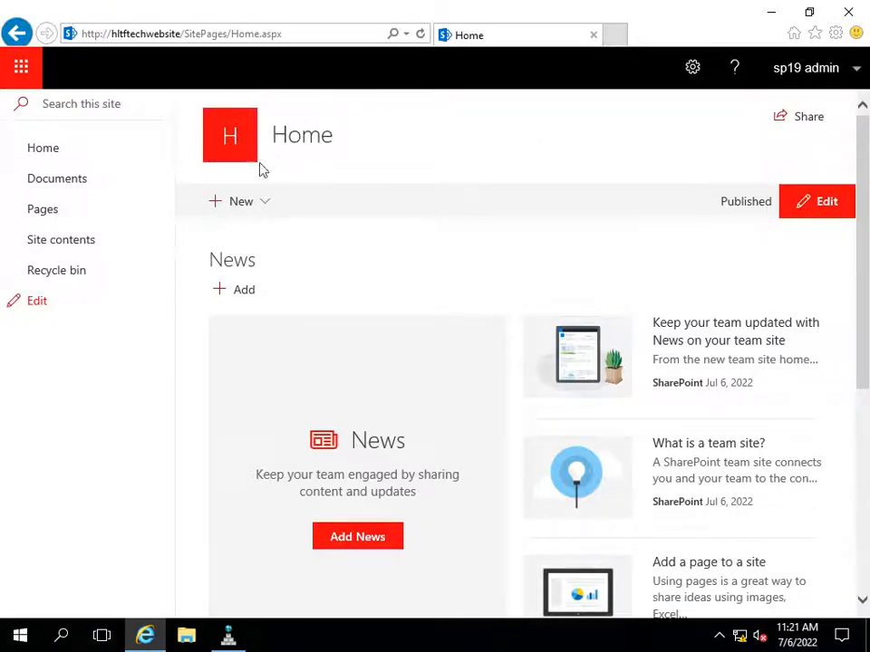
Edit the Home page and add a Text web part reading 'Hltf Tech' above News
{"action": "left_click", "coordinate": [826, 219]}
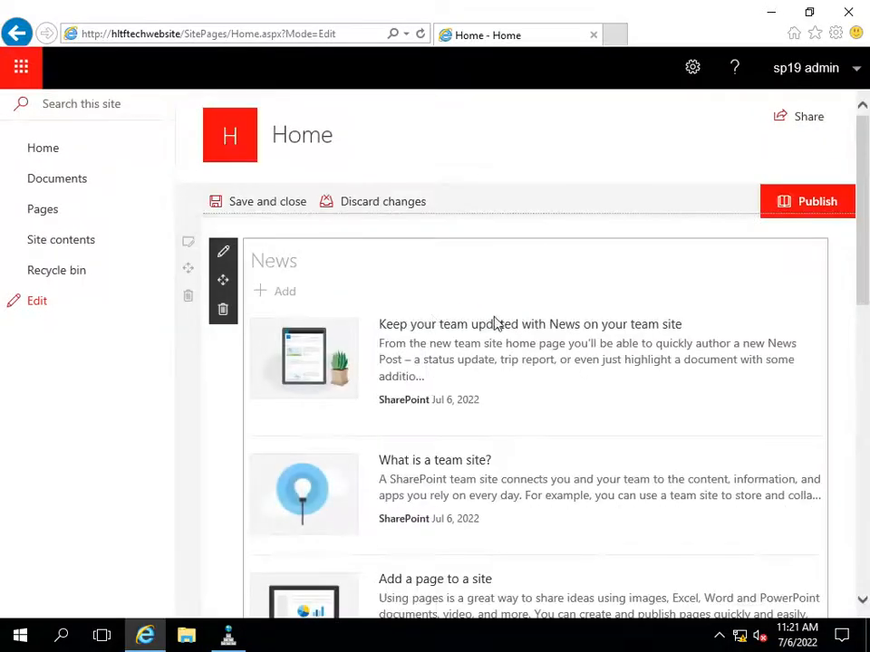
{"action": "left_click_drag", "start_coordinate": [866, 259], "coordinate": [867, 137]}
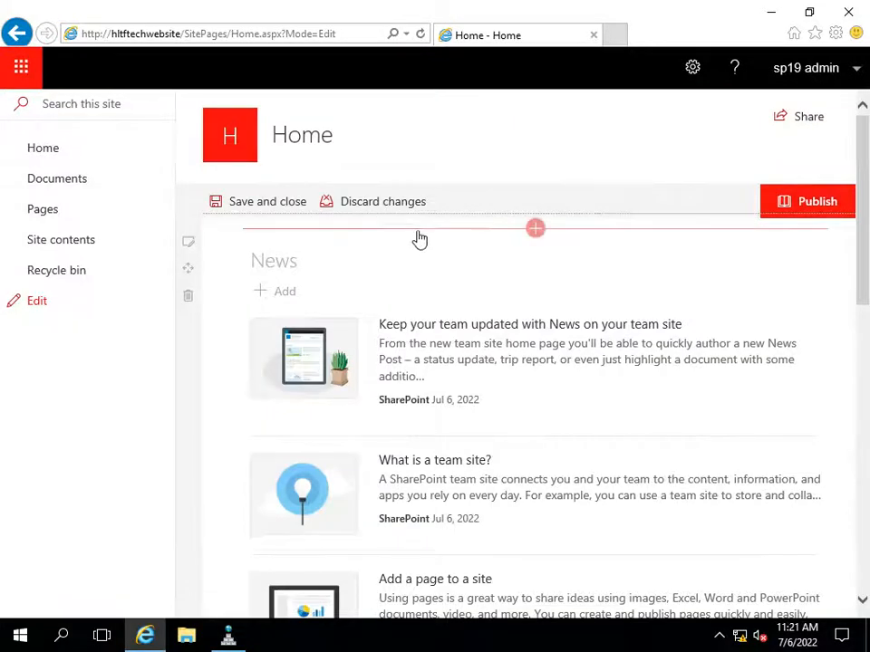
{"action": "left_click", "coordinate": [536, 230]}
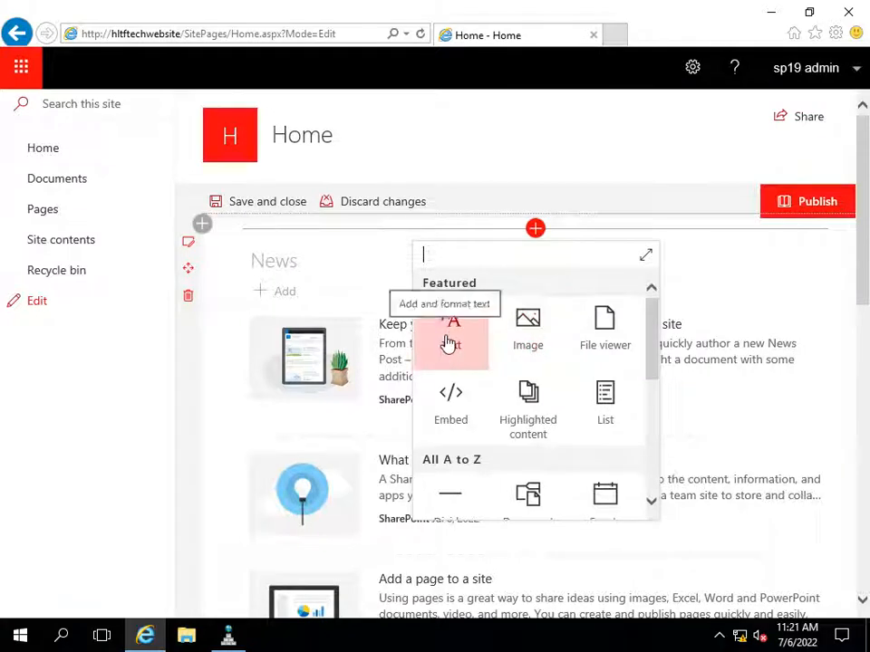
{"action": "left_click", "coordinate": [449, 342]}
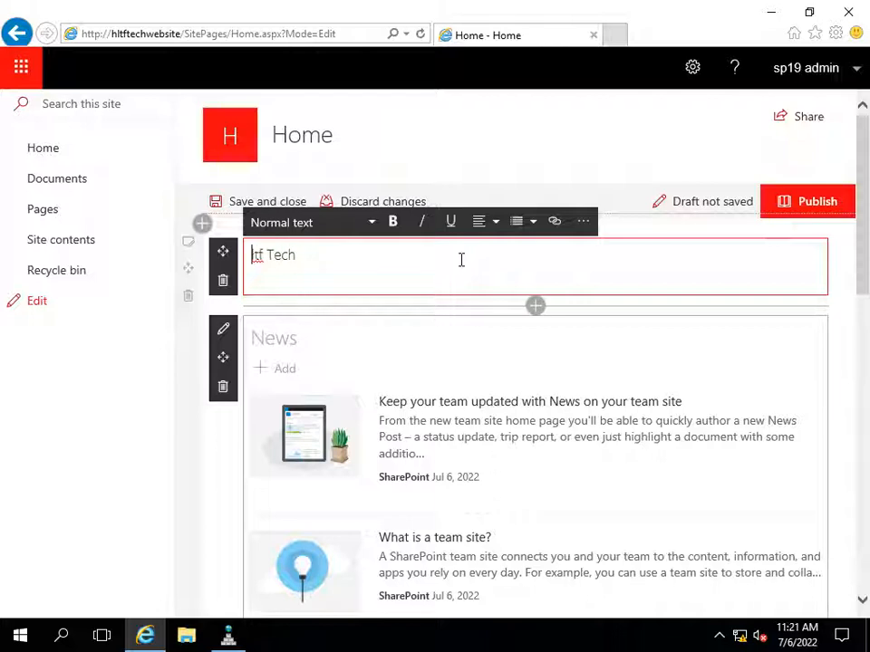
Make the 'Hltf Tech' text bold and centred, then publish the page
{"action": "key", "text": "ctrl+a"}
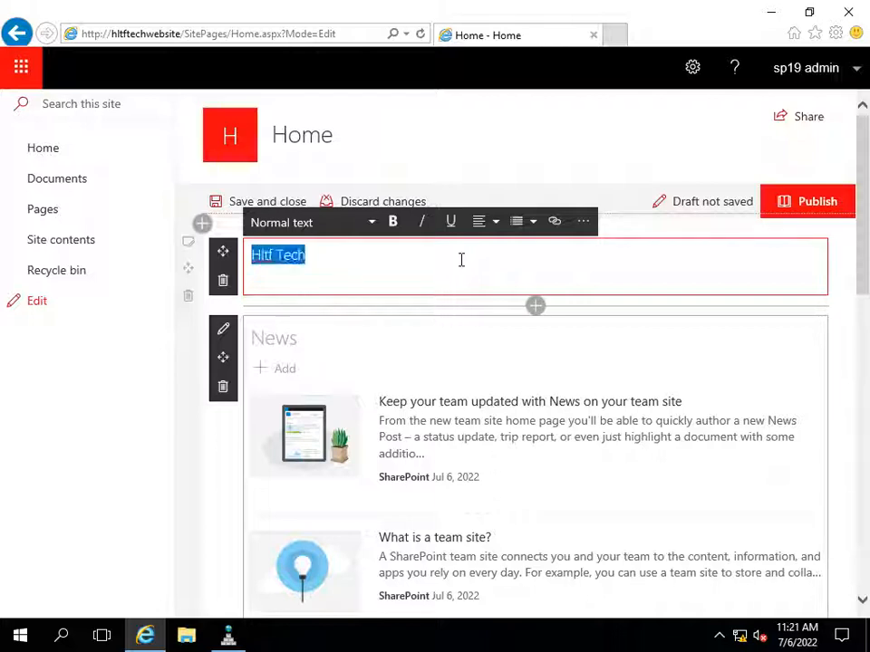
{"action": "left_click", "coordinate": [392, 222]}
{"action": "left_click", "coordinate": [480, 221]}
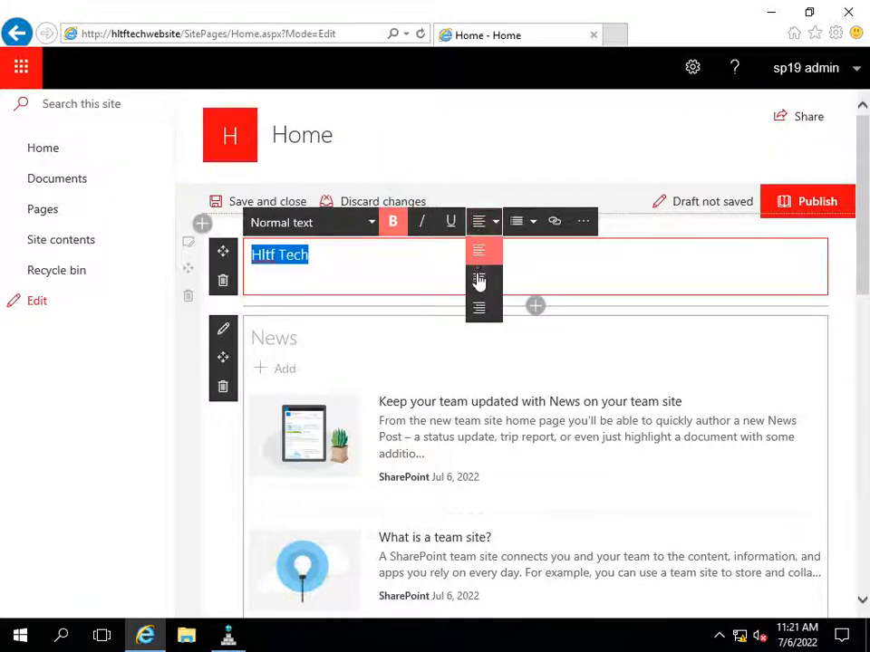
{"action": "left_click", "coordinate": [478, 280]}
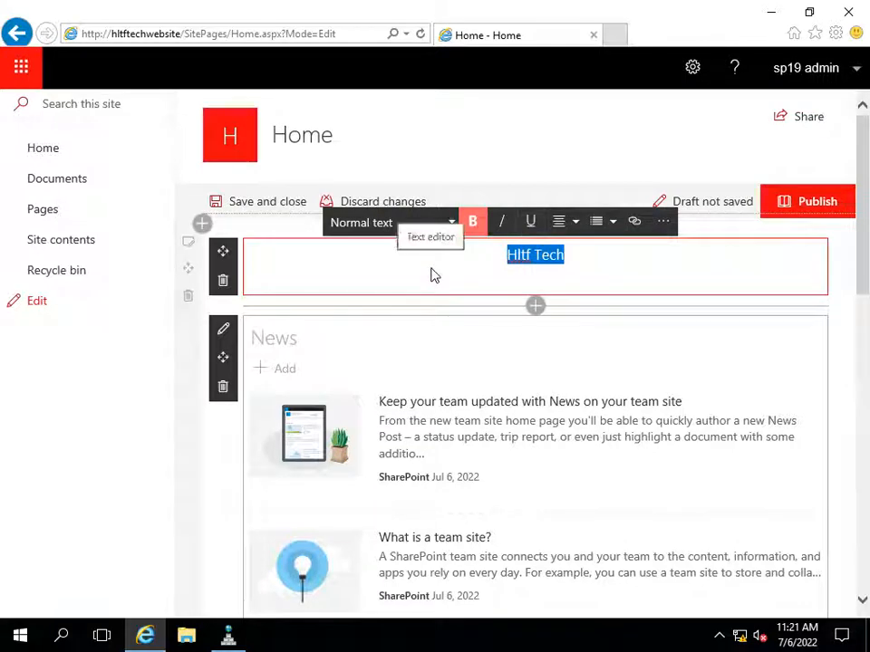
{"action": "left_click", "coordinate": [812, 218]}
{"action": "left_click", "coordinate": [758, 290]}
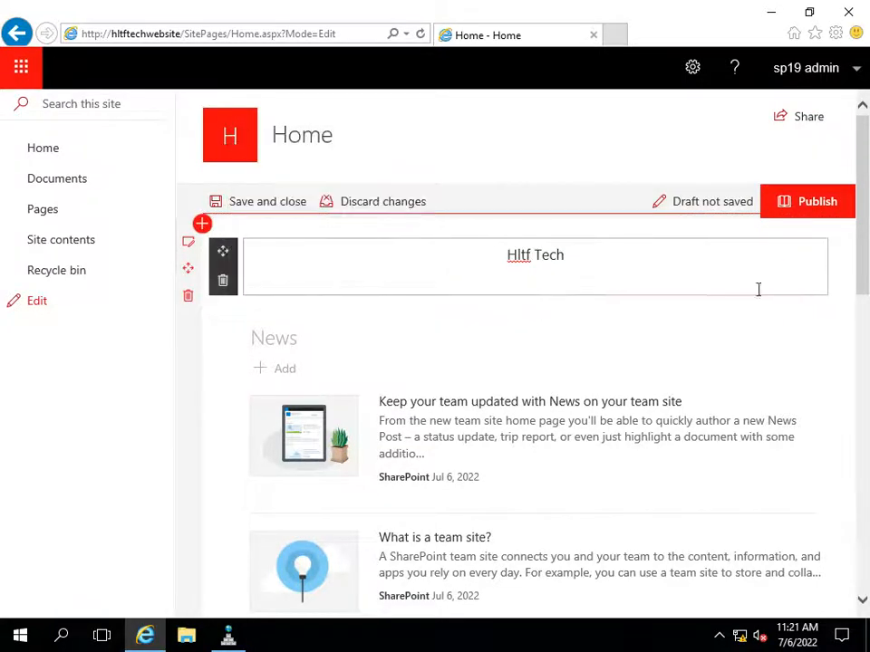
{"action": "left_click", "coordinate": [838, 209]}
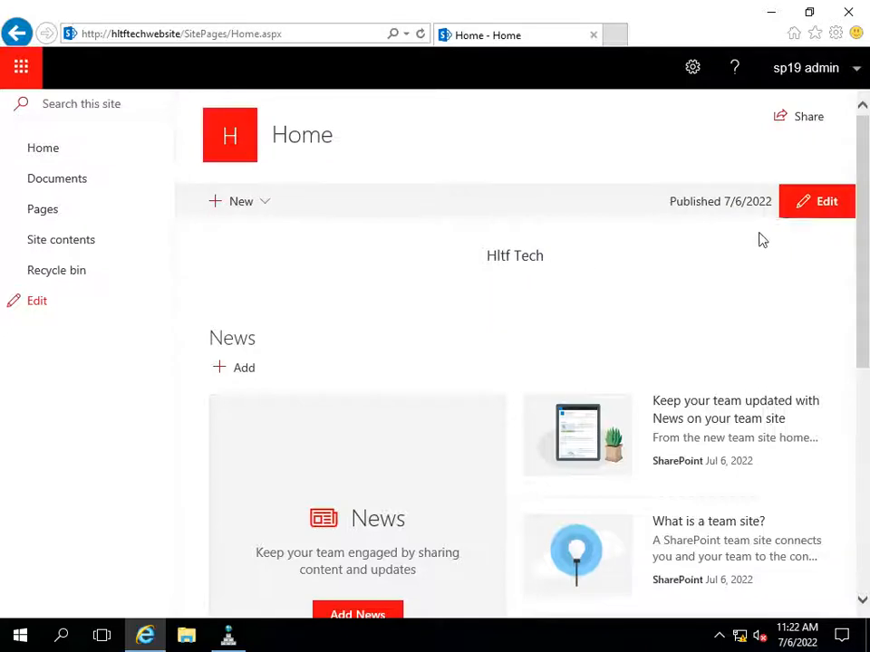
Reopen editing and give the 'Hltf Tech' line font size 21 and Heading 2 style
{"action": "left_click", "coordinate": [809, 205]}
{"action": "left_click", "coordinate": [508, 255]}
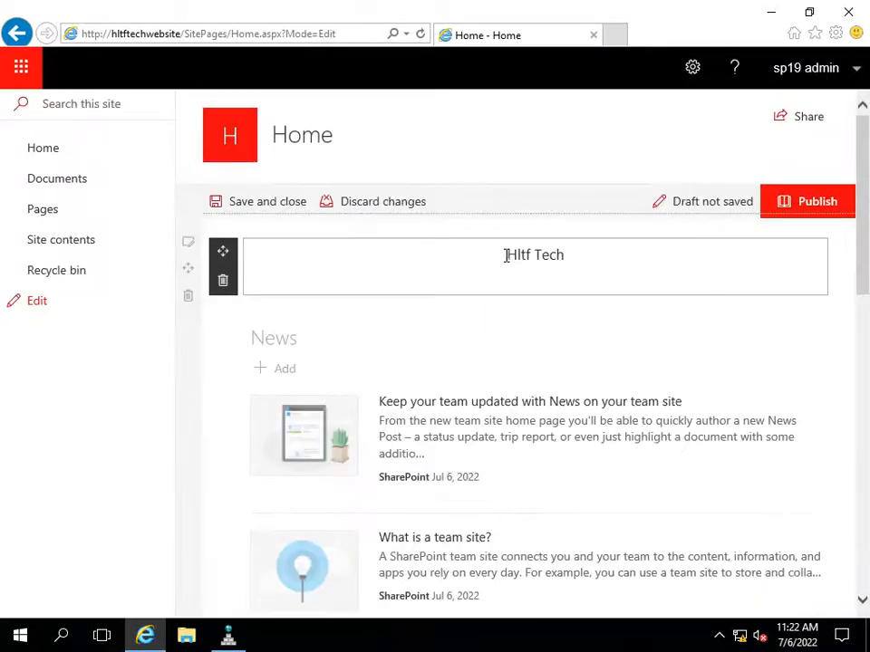
{"action": "triple_click", "coordinate": [558, 251]}
{"action": "left_click", "coordinate": [659, 225]}
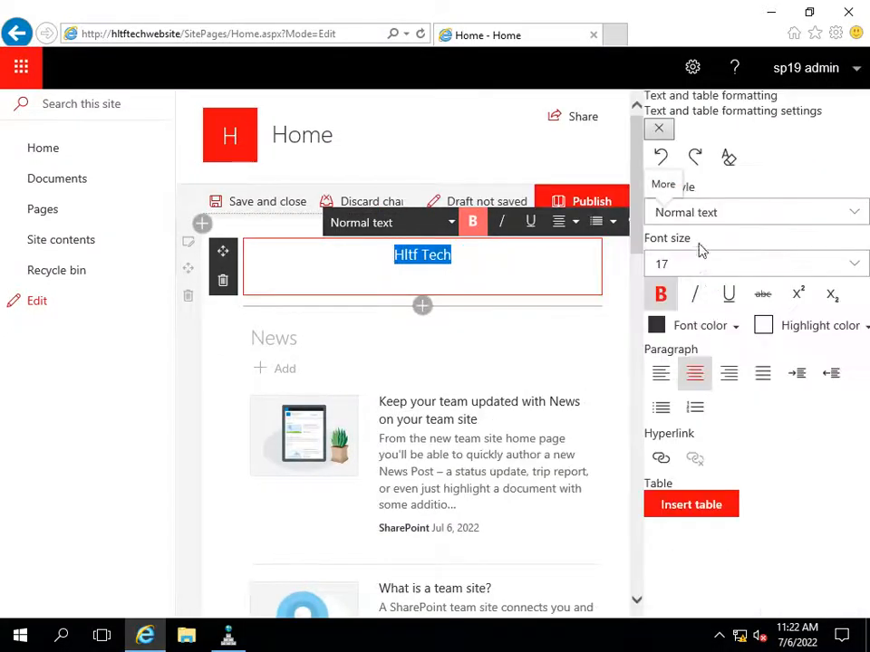
{"action": "left_click", "coordinate": [628, 279]}
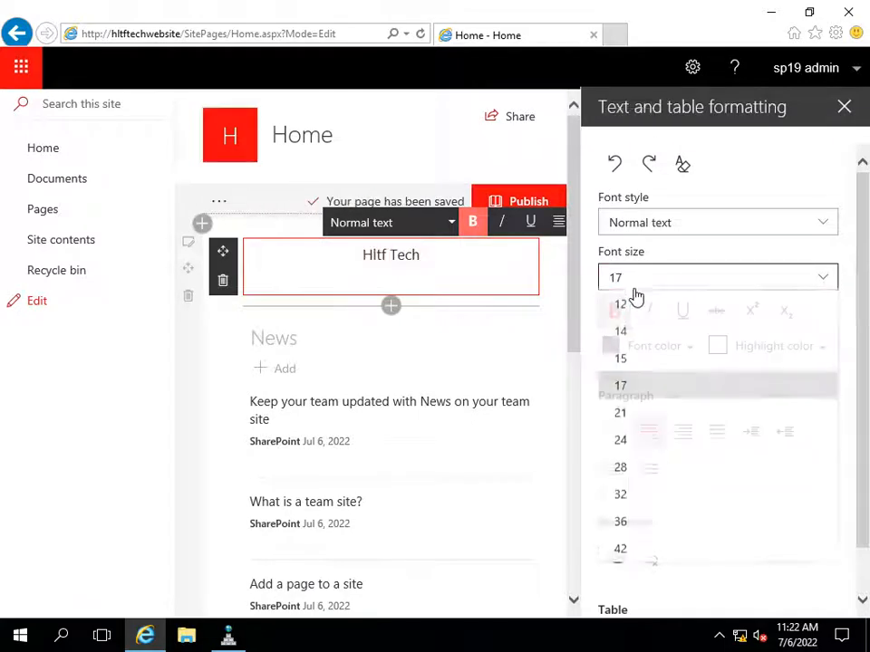
{"action": "left_click", "coordinate": [634, 419]}
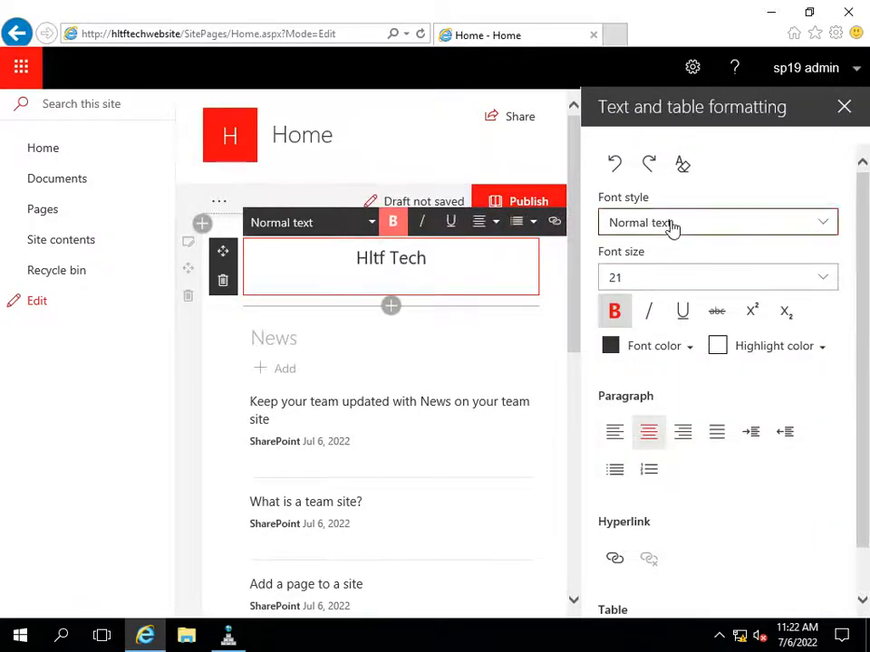
{"action": "left_click", "coordinate": [672, 224]}
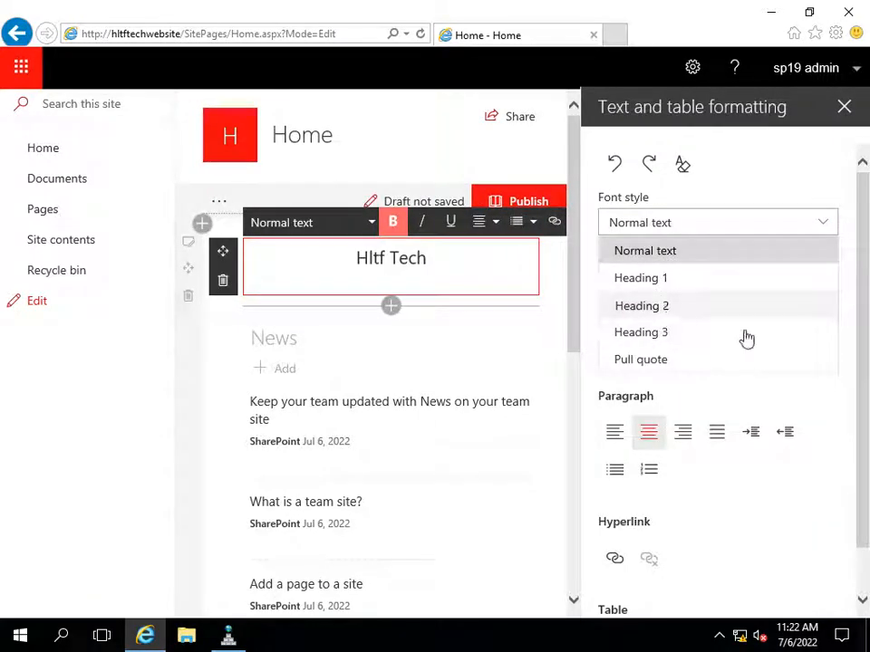
{"action": "left_click", "coordinate": [716, 306]}
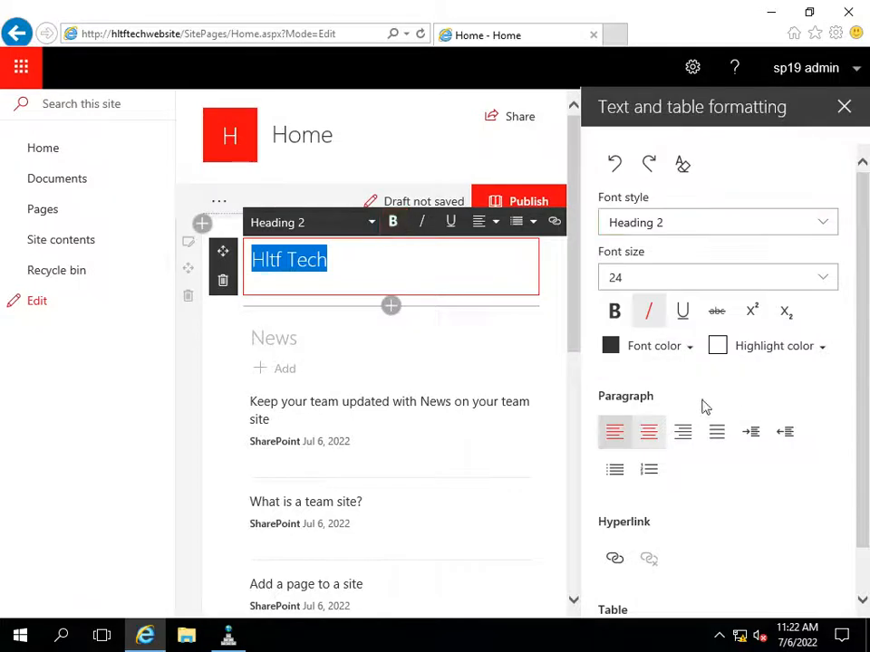
Colour the heading red, centre and bold it, then republish the Home page
{"action": "left_click", "coordinate": [664, 352]}
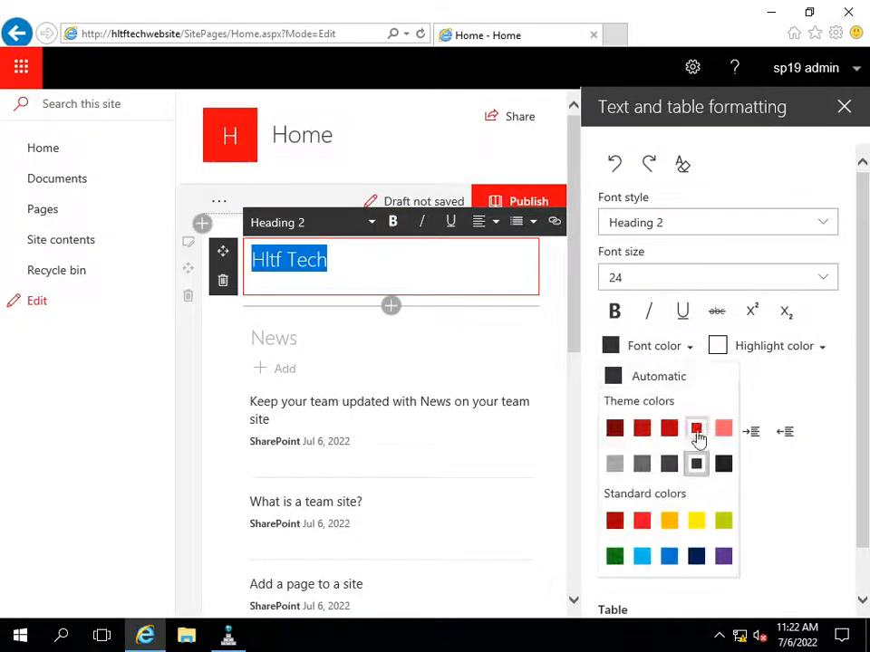
{"action": "left_click", "coordinate": [696, 428]}
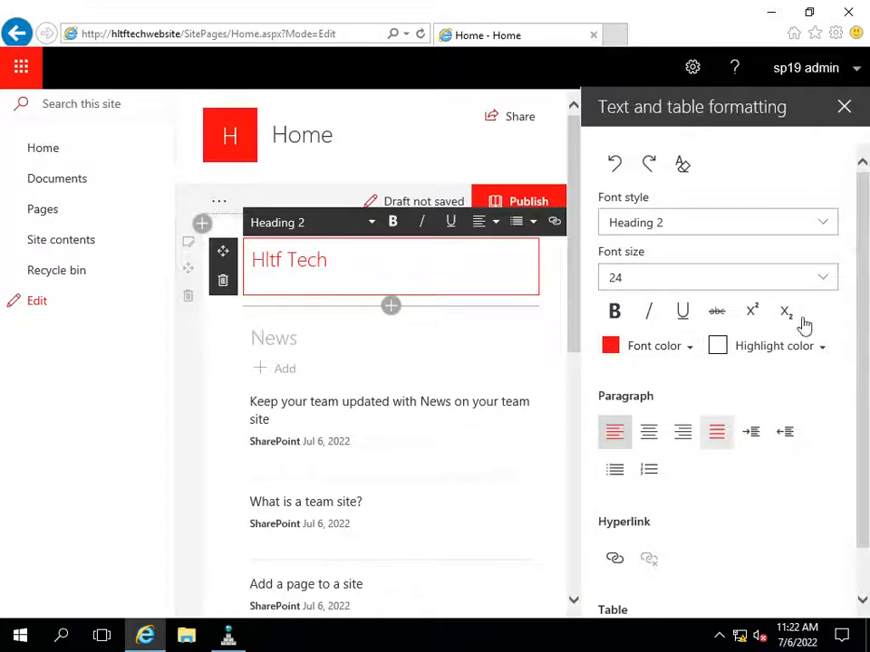
{"action": "scroll", "coordinate": [745, 356], "scroll_direction": "down", "scroll_amount": 1}
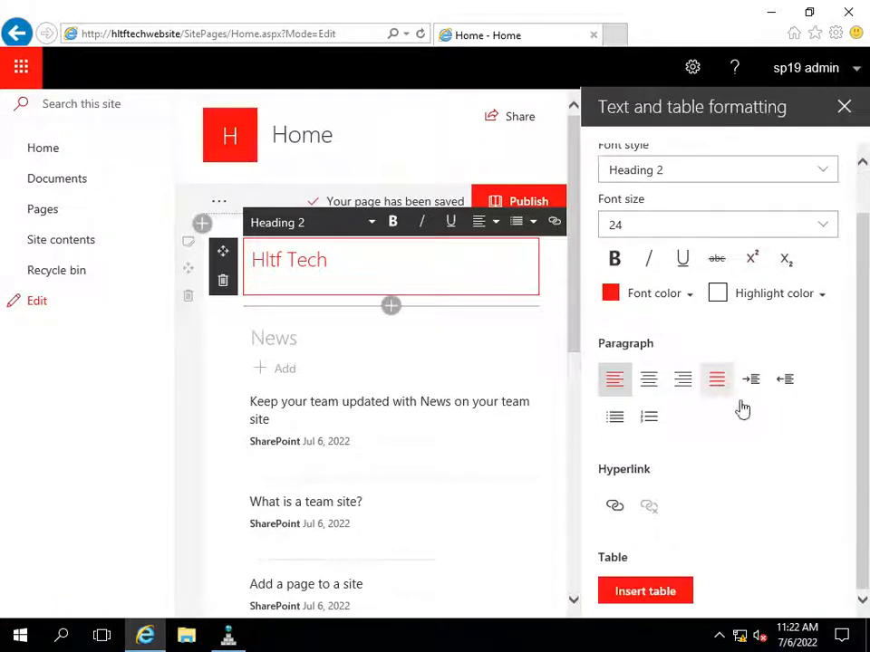
{"action": "left_click", "coordinate": [651, 381]}
{"action": "left_click", "coordinate": [392, 222]}
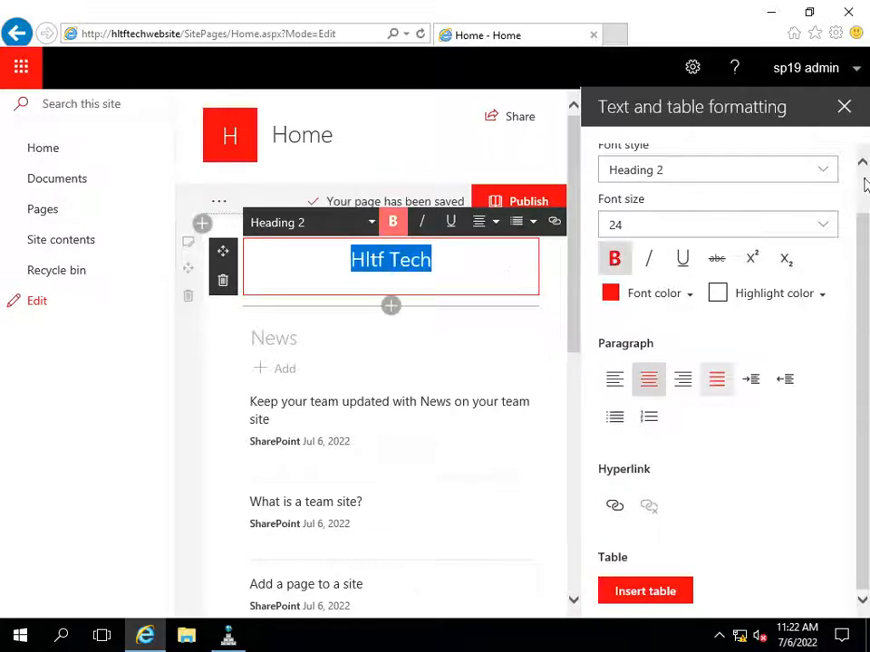
{"action": "left_click", "coordinate": [502, 303]}
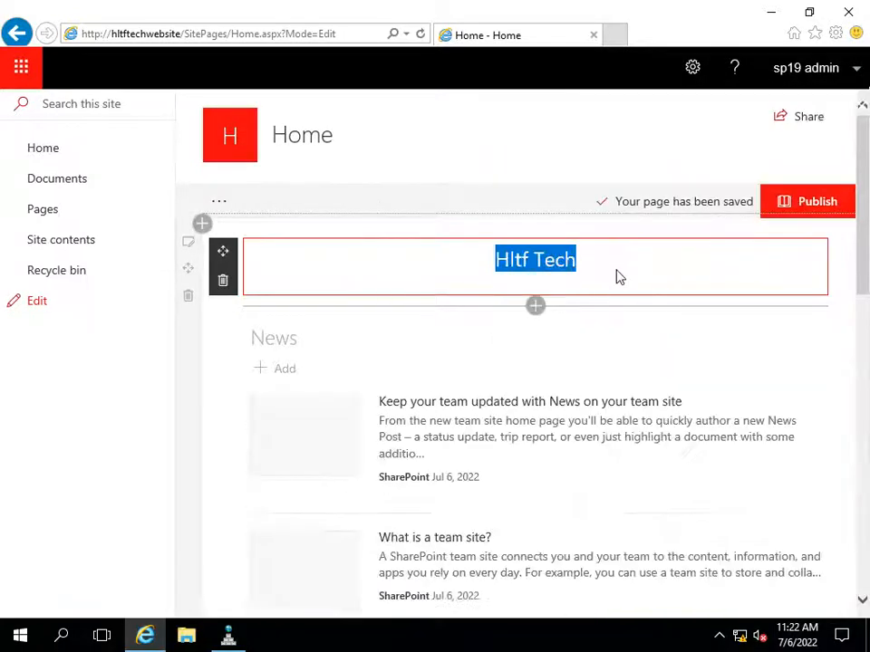
{"action": "left_click", "coordinate": [818, 205]}
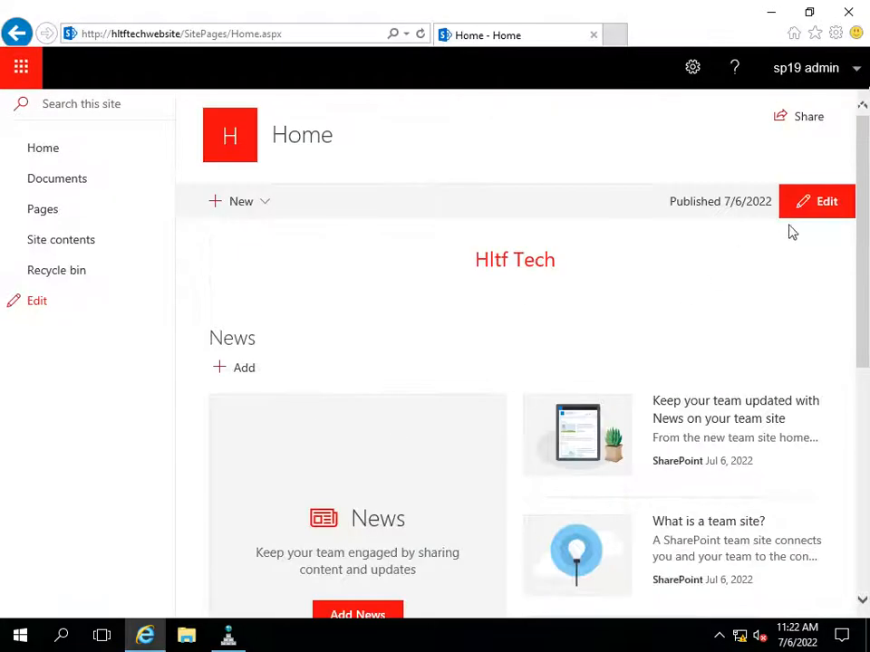
{"action": "left_click", "coordinate": [795, 210]}
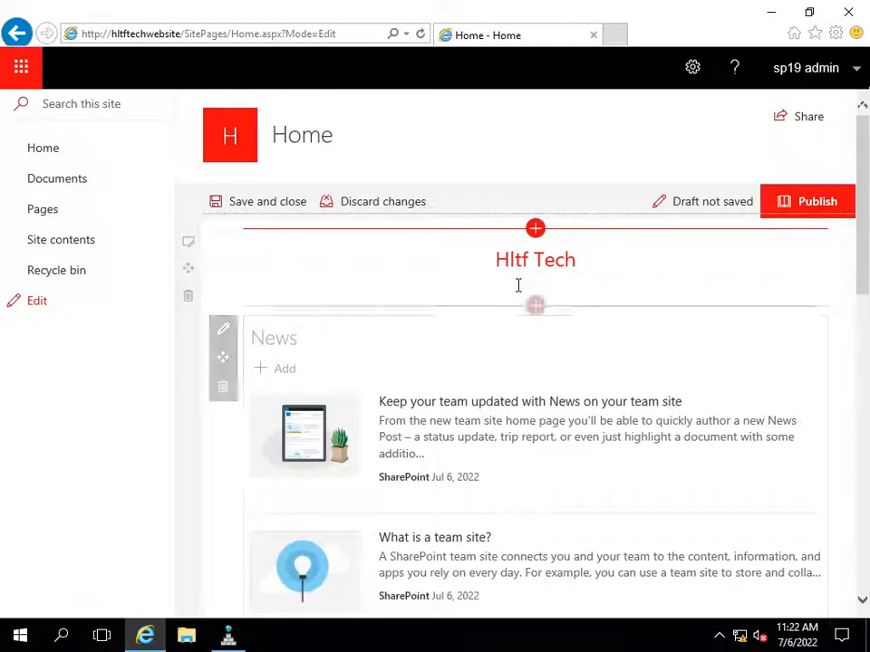
{"action": "left_click", "coordinate": [535, 306]}
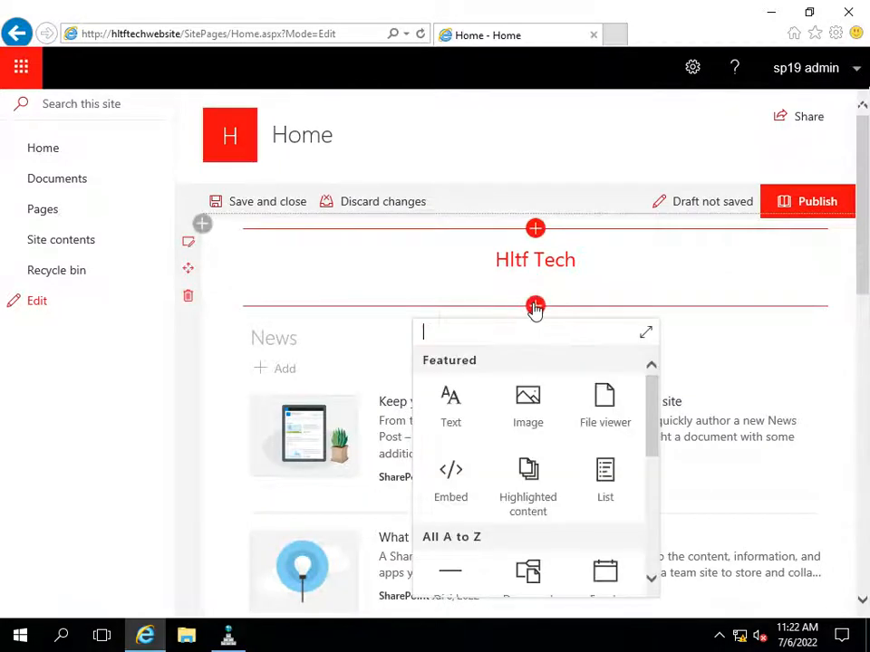
{"action": "left_click", "coordinate": [143, 335]}
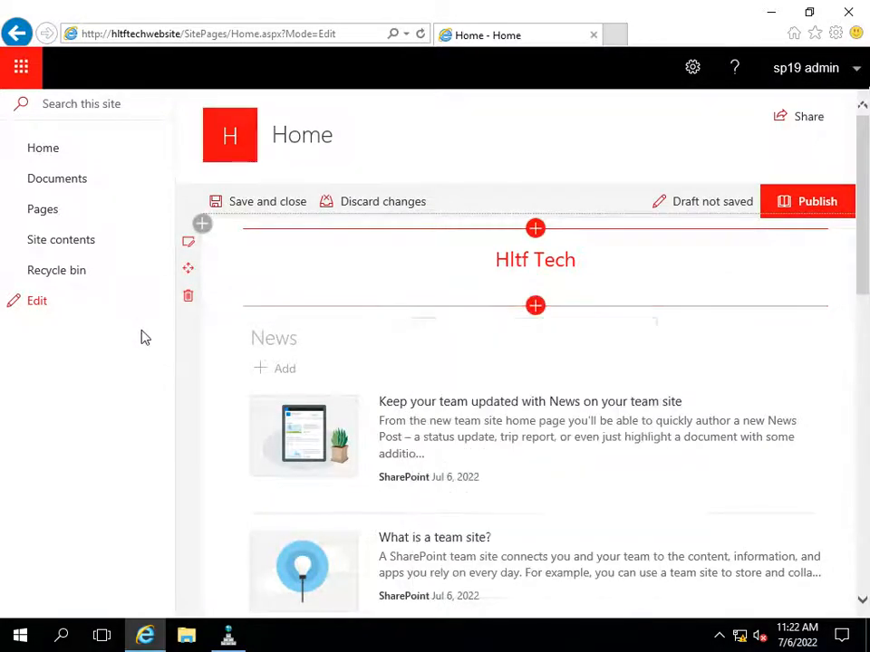
{"action": "left_click", "coordinate": [535, 306]}
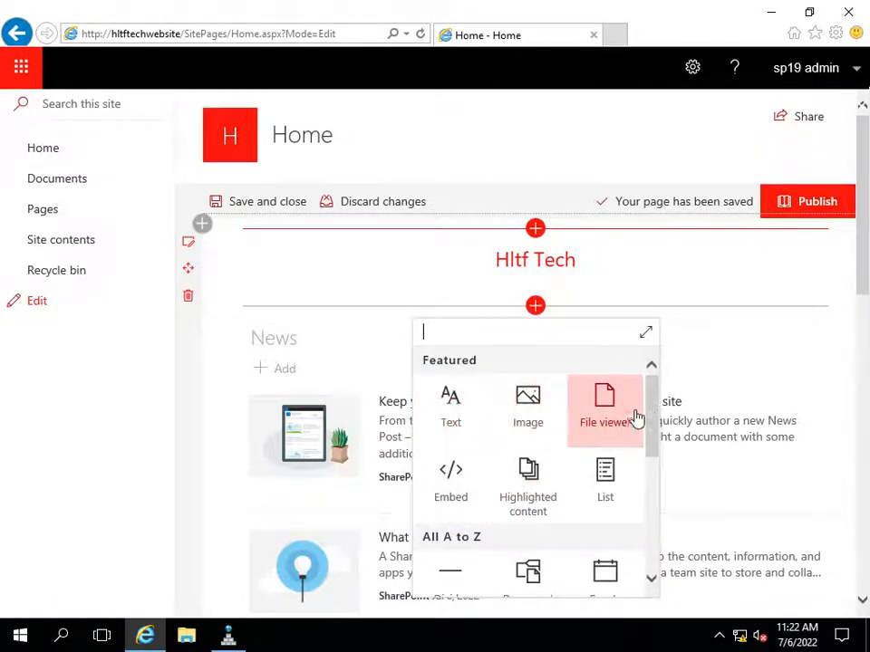
{"action": "left_click_drag", "start_coordinate": [653, 415], "coordinate": [652, 536]}
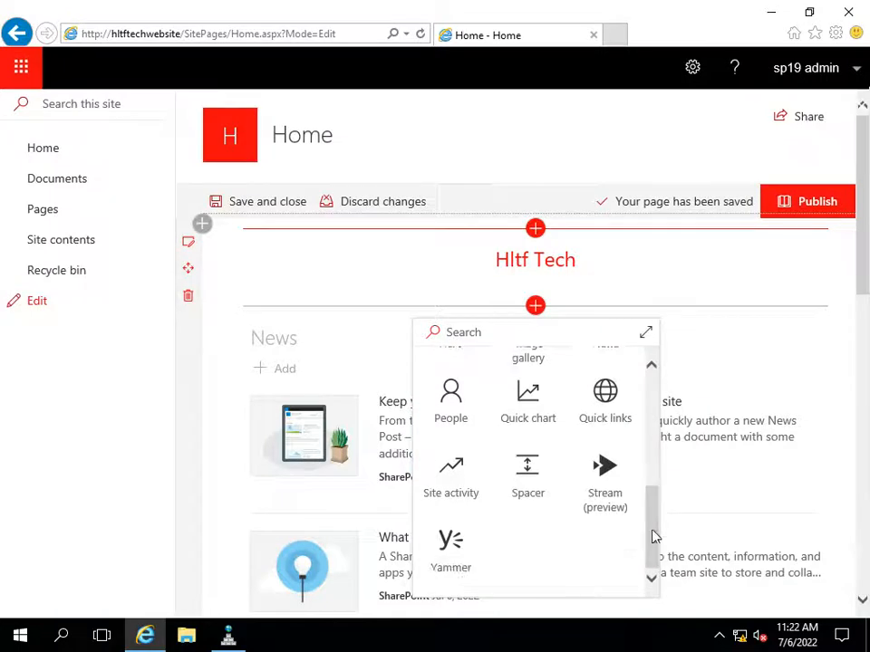
{"action": "left_click", "coordinate": [699, 339]}
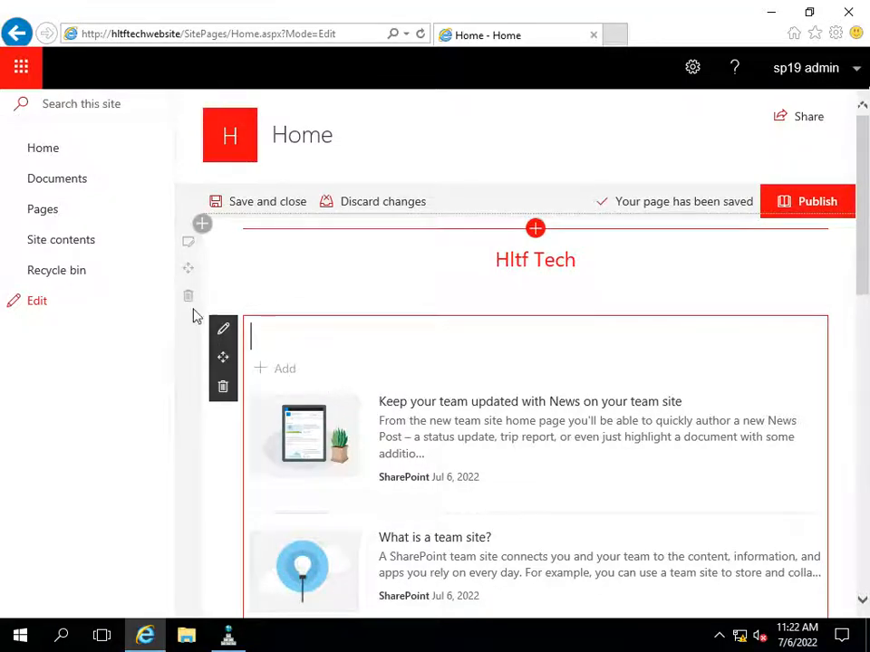
{"action": "left_click", "coordinate": [188, 245]}
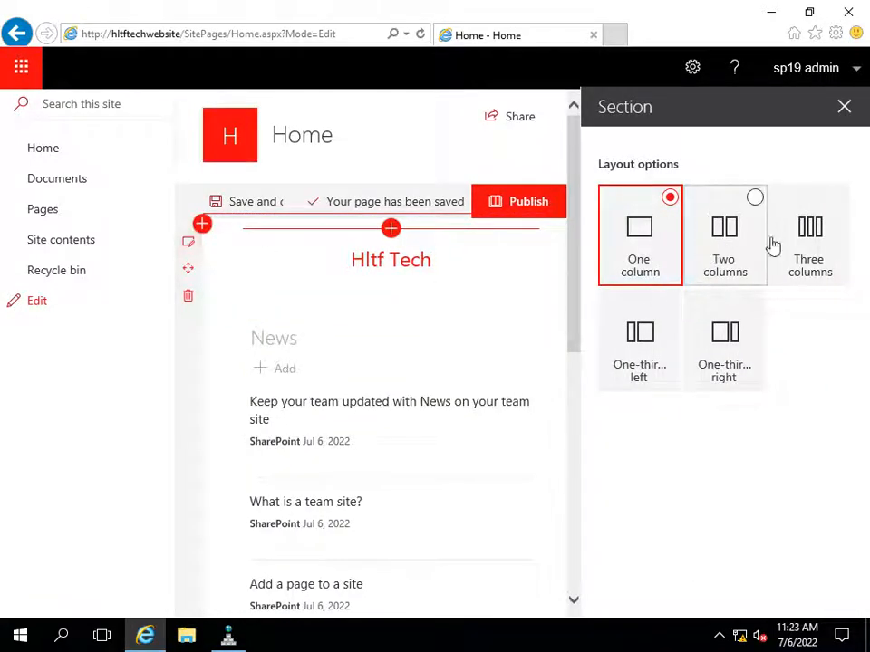
{"action": "left_click", "coordinate": [742, 262]}
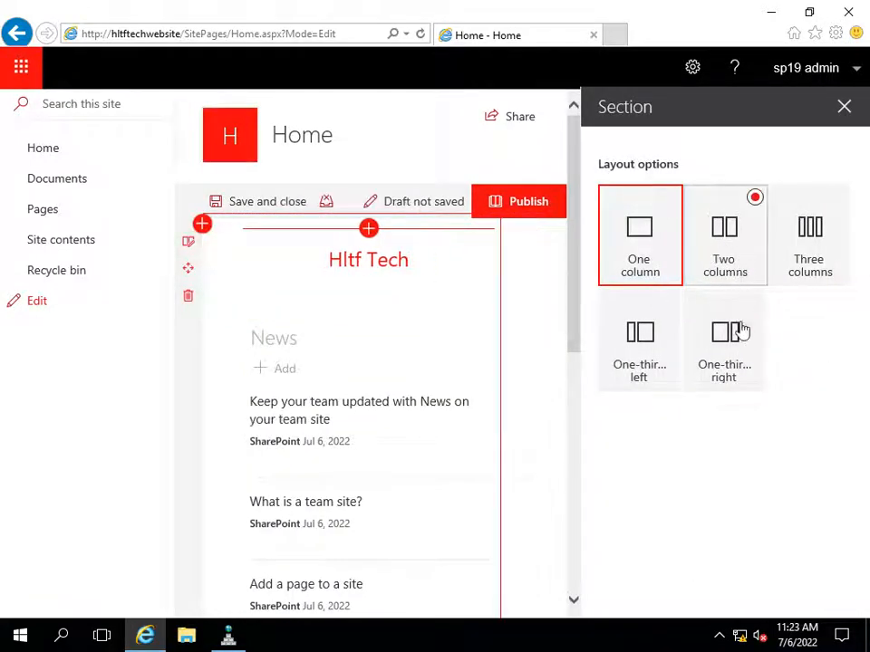
{"action": "left_click", "coordinate": [844, 106]}
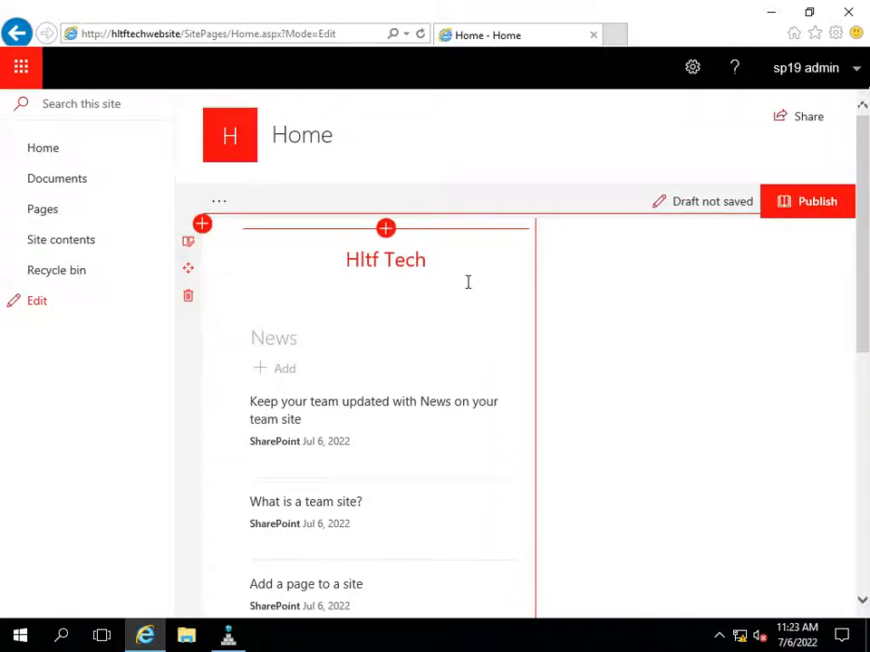
{"action": "left_click", "coordinate": [355, 206]}
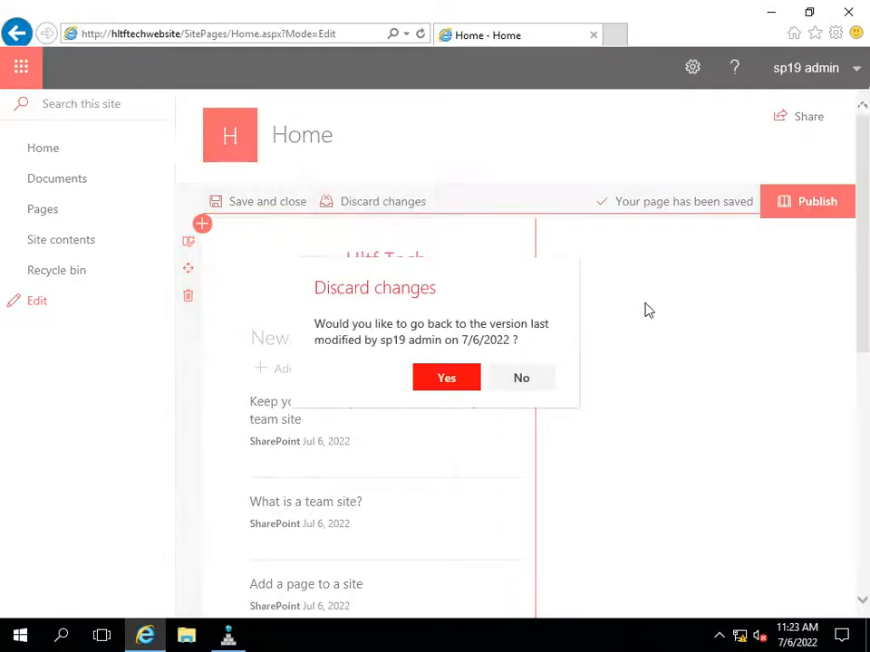
{"action": "left_click", "coordinate": [466, 381]}
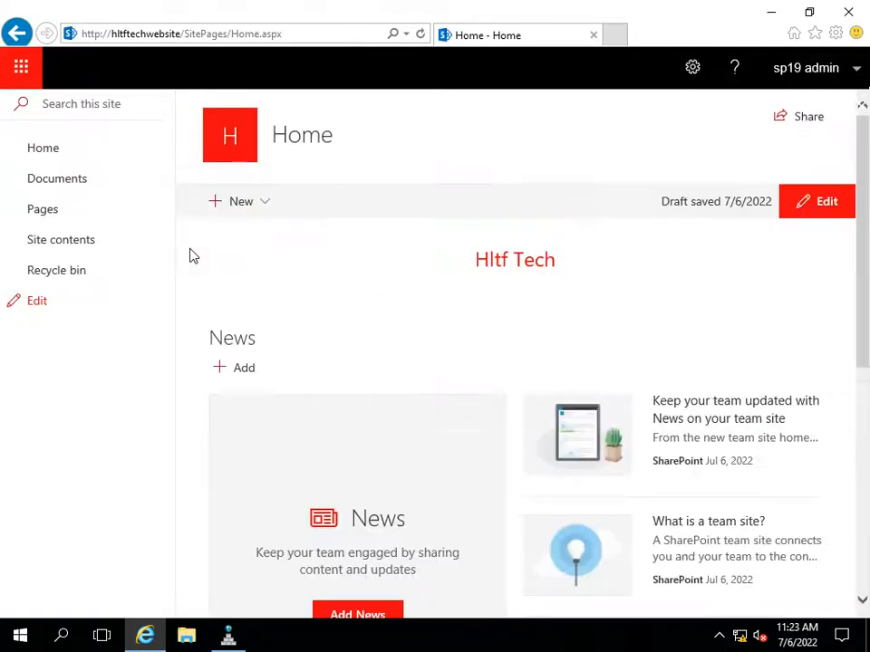
{"action": "left_click", "coordinate": [829, 203]}
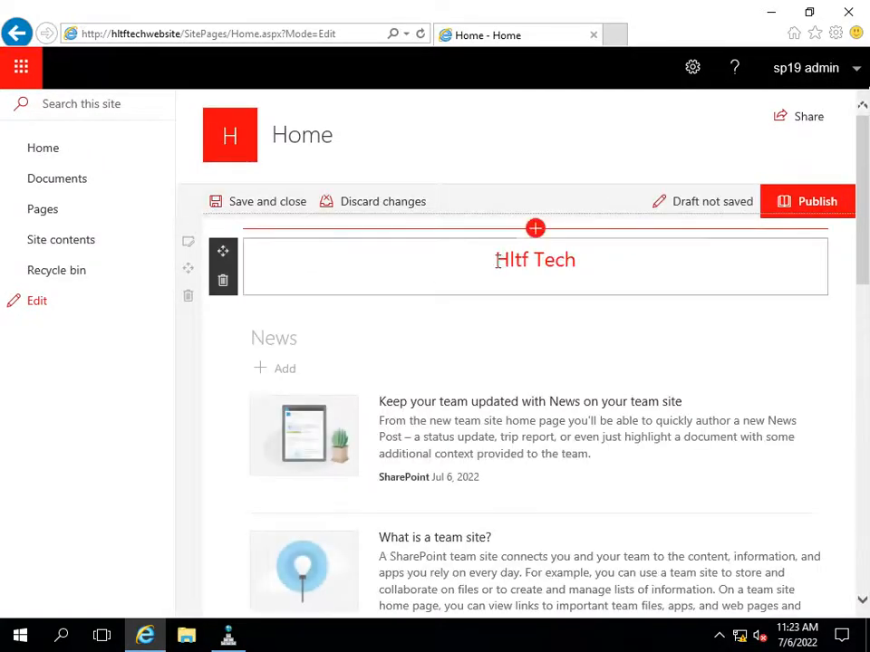
{"action": "left_click", "coordinate": [536, 307]}
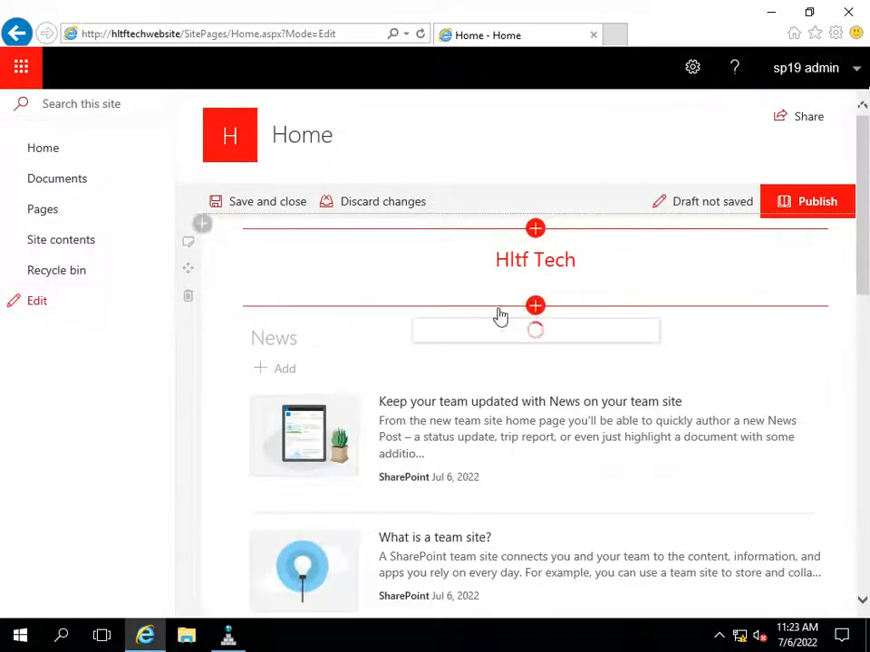
{"action": "left_click", "coordinate": [216, 332]}
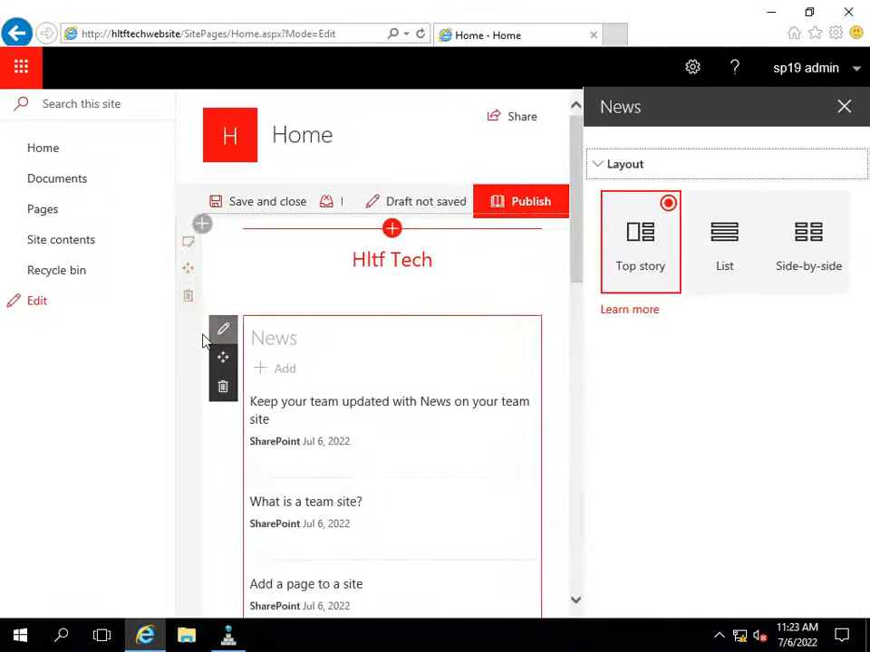
{"action": "left_click", "coordinate": [844, 107]}
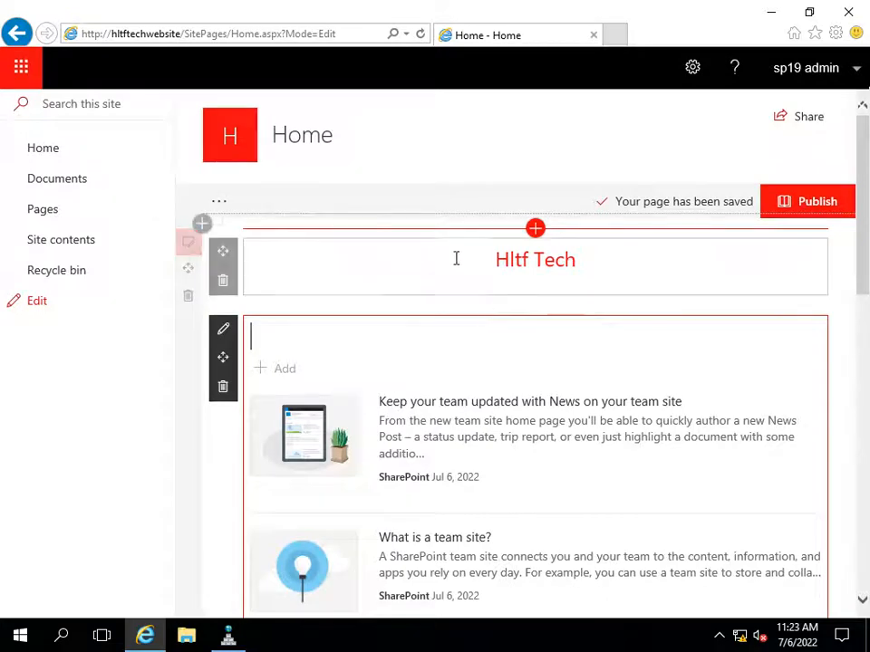
{"action": "scroll", "coordinate": [865, 325], "scroll_direction": "down", "scroll_amount": 2}
{"action": "scroll", "coordinate": [866, 324], "scroll_direction": "down", "scroll_amount": 10}
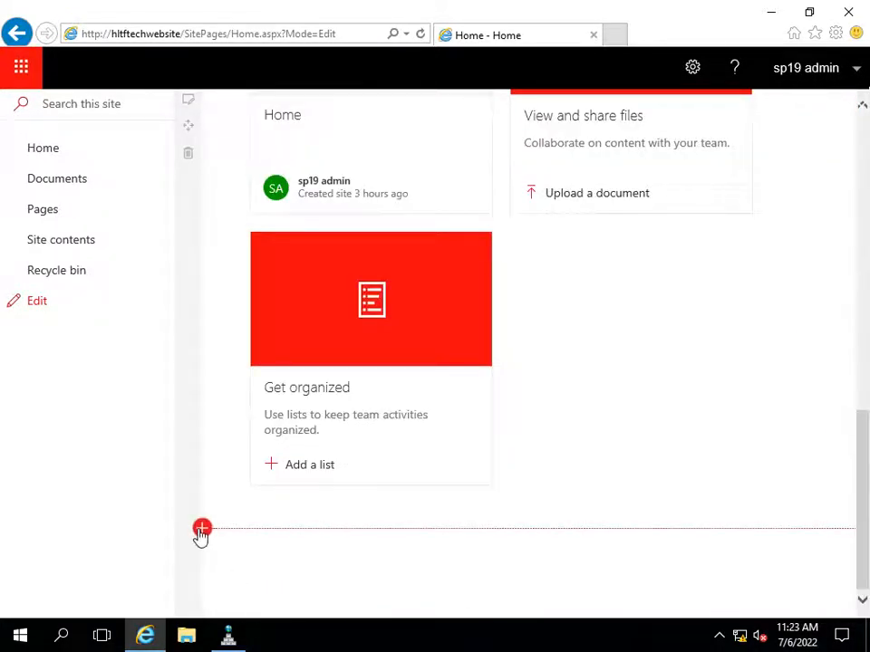
Add a three-column section at the bottom of the Home page
{"action": "left_click", "coordinate": [202, 528]}
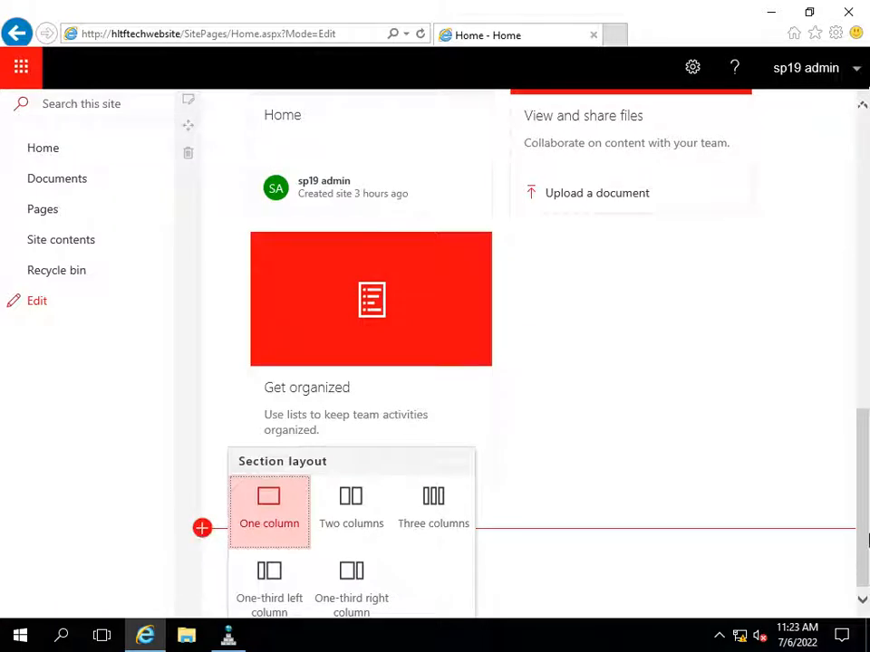
{"action": "left_click", "coordinate": [865, 541]}
{"action": "left_click", "coordinate": [200, 535]}
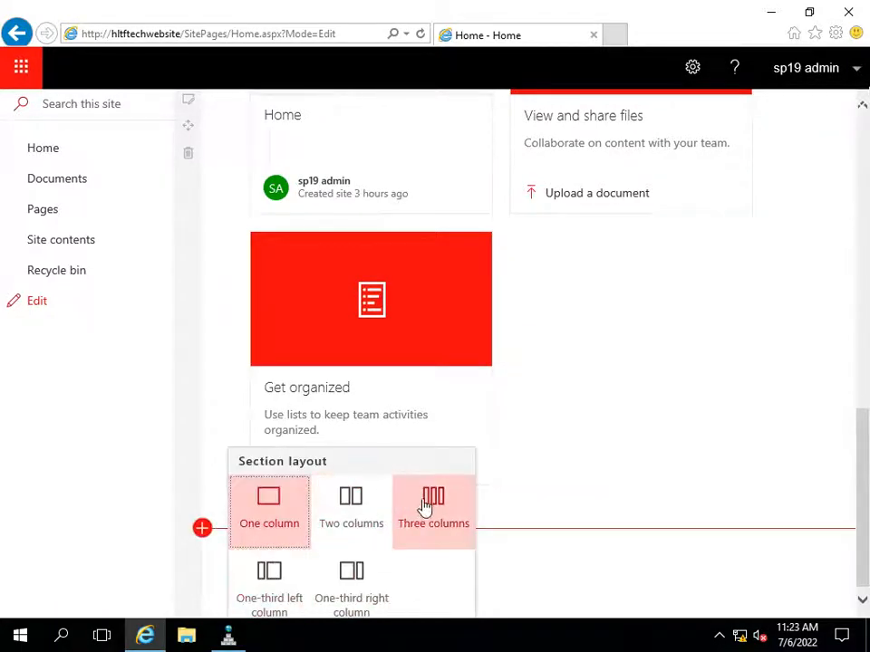
{"action": "left_click", "coordinate": [450, 520]}
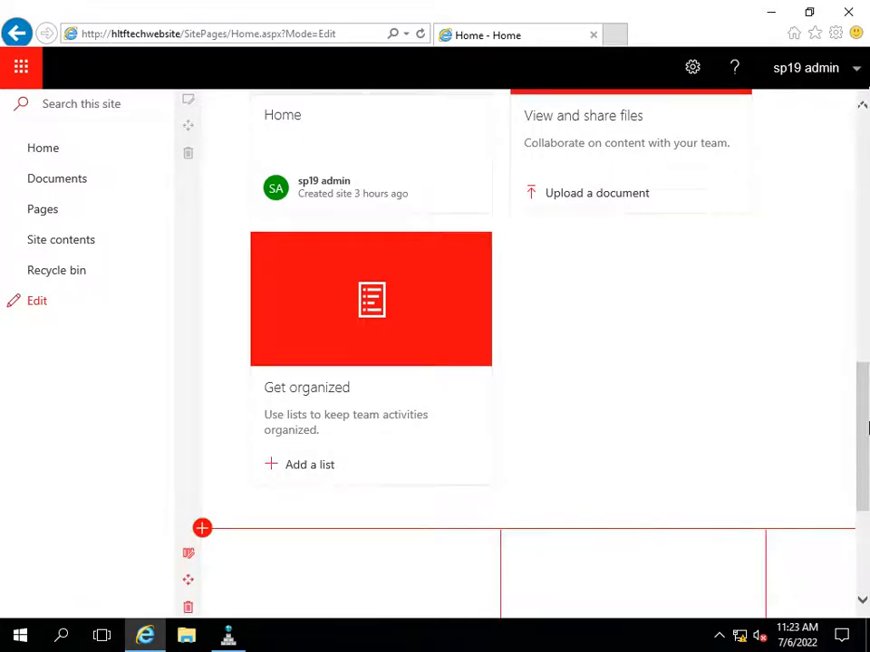
Insert an Events web part into the section's first column
{"action": "left_click_drag", "start_coordinate": [855, 439], "coordinate": [855, 608]}
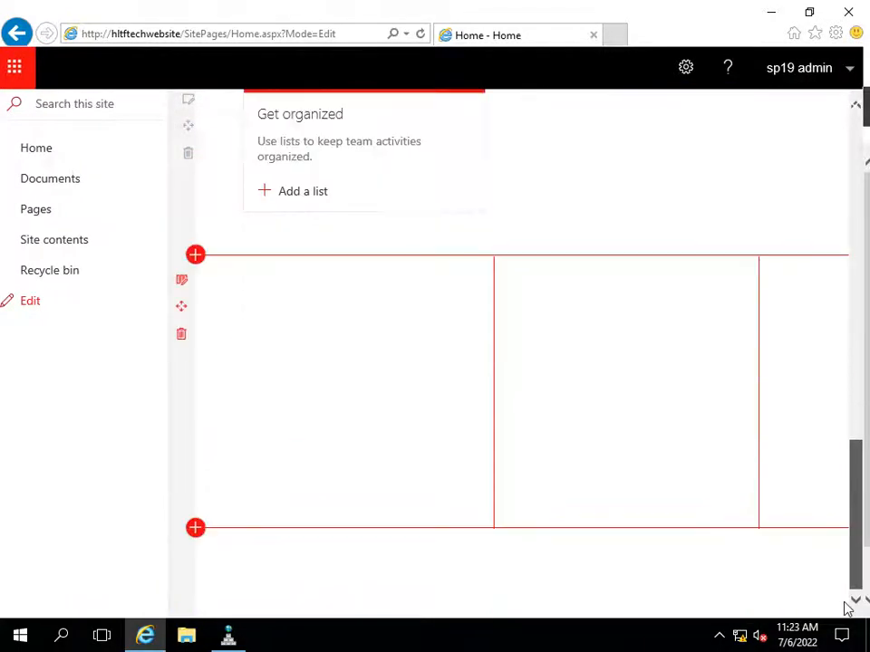
{"action": "left_click", "coordinate": [361, 266]}
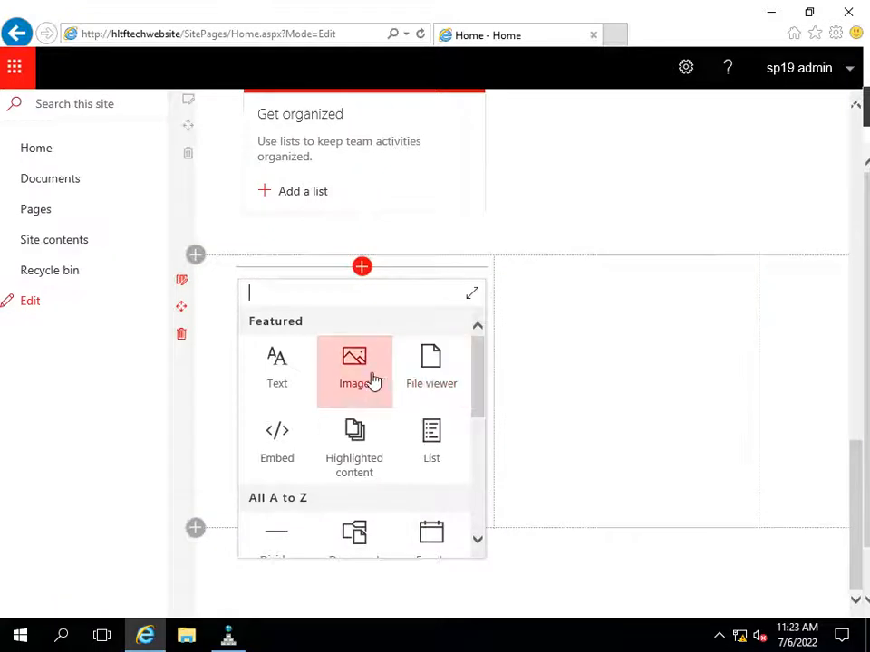
{"action": "left_click_drag", "start_coordinate": [479, 395], "coordinate": [478, 411]}
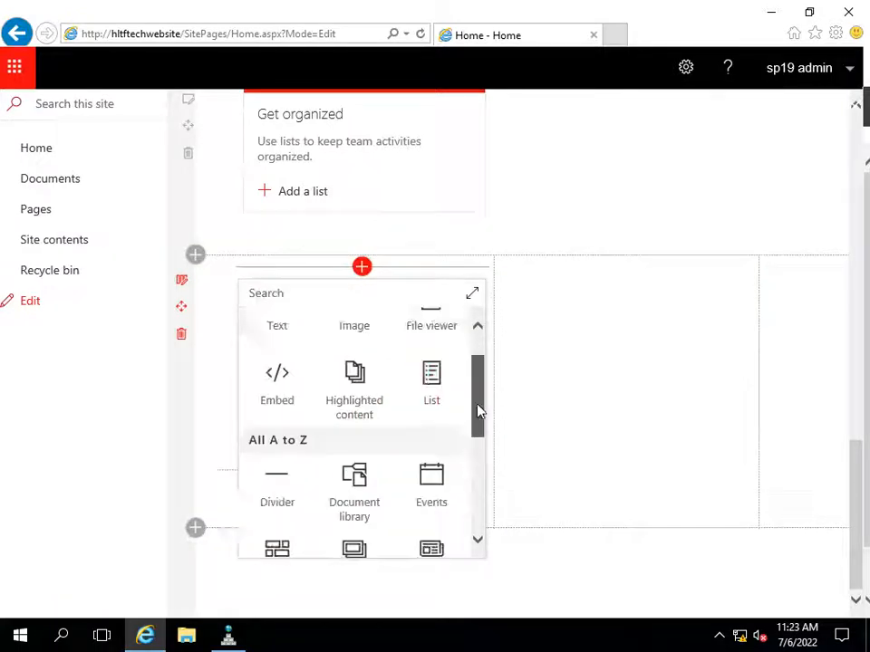
{"action": "scroll", "coordinate": [478, 411], "scroll_direction": "down", "scroll_amount": 2}
{"action": "left_click", "coordinate": [445, 396]}
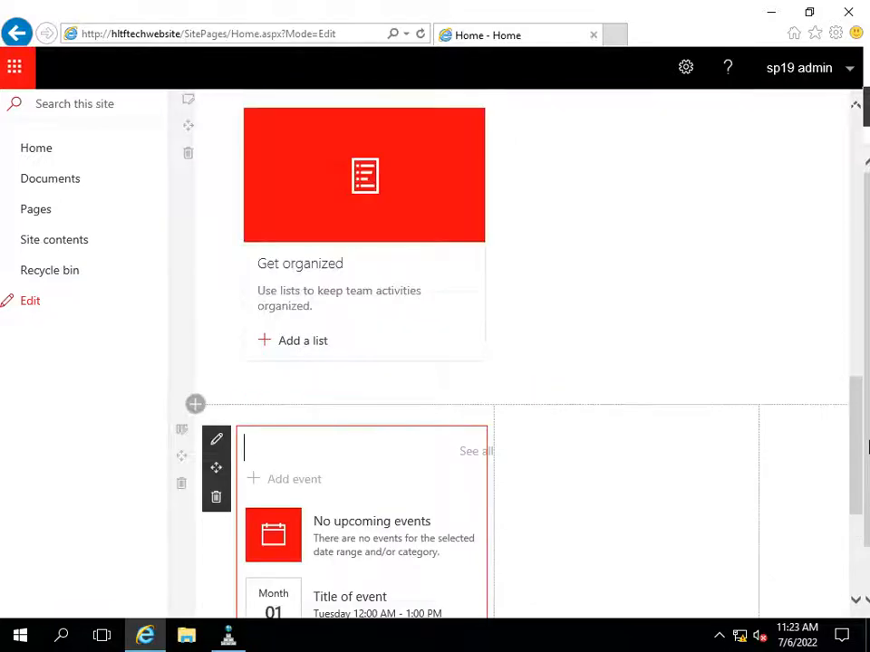
Keep the Events web part on the Events list, All categories and all upcoming events, then close its settings
{"action": "left_click_drag", "start_coordinate": [860, 432], "coordinate": [856, 493]}
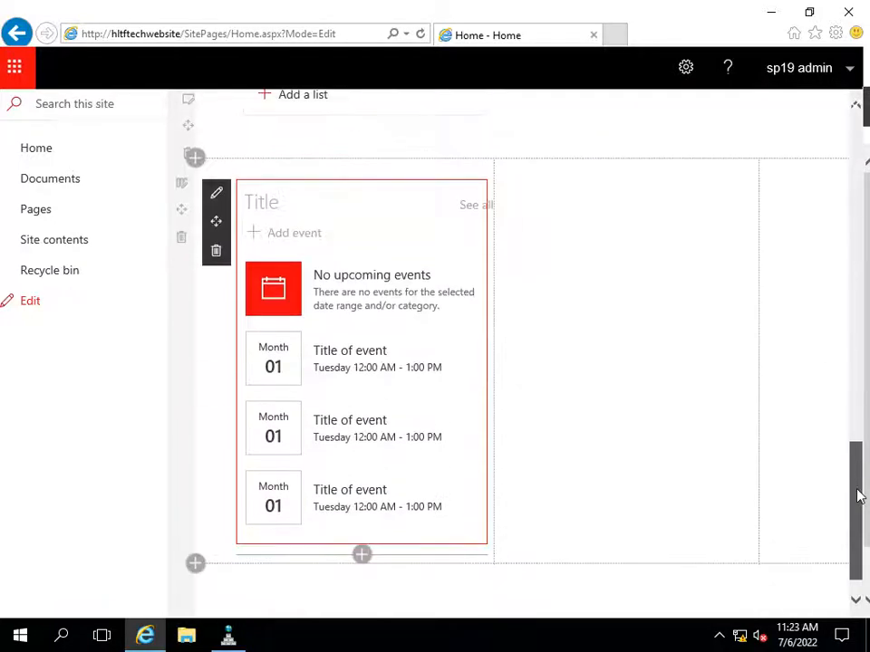
{"action": "left_click", "coordinate": [217, 196]}
{"action": "left_click", "coordinate": [694, 232]}
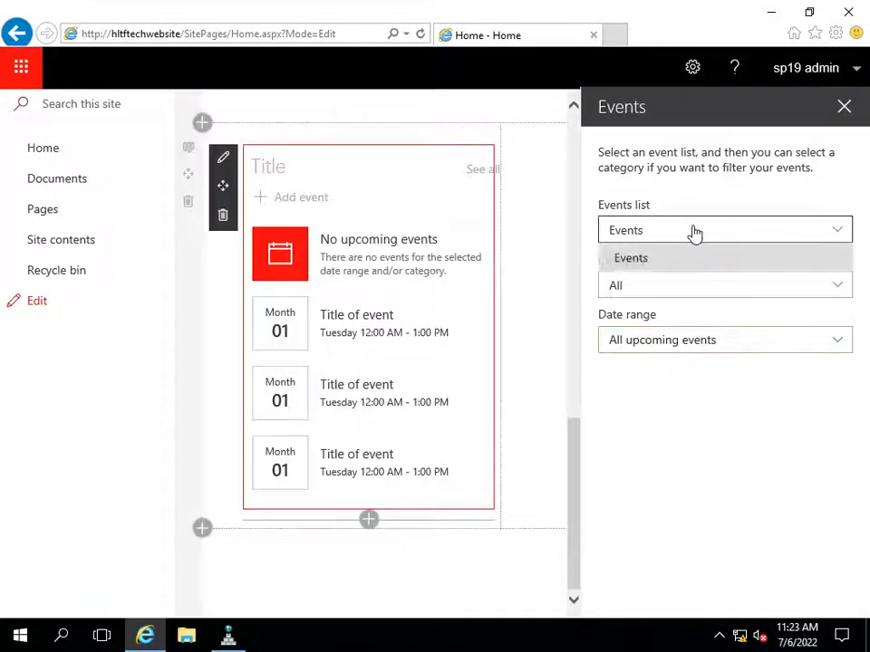
{"action": "left_click", "coordinate": [694, 232]}
{"action": "left_click", "coordinate": [683, 286]}
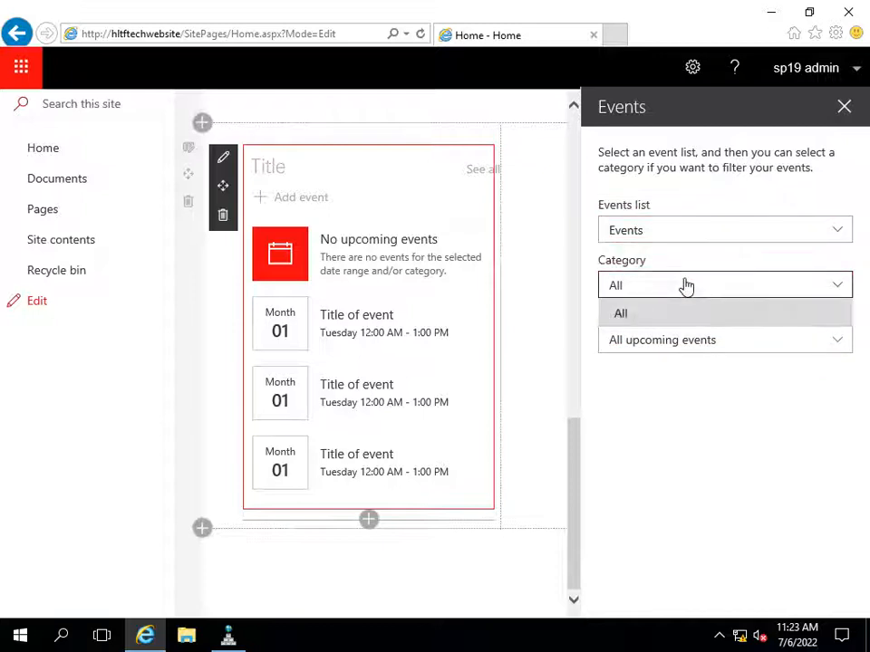
{"action": "left_click", "coordinate": [690, 359]}
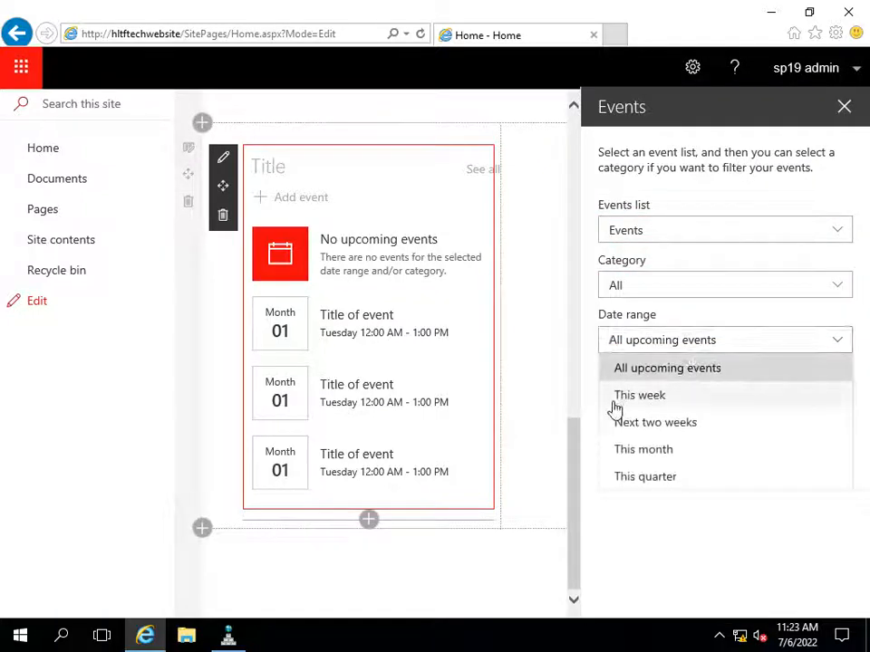
{"action": "left_click", "coordinate": [707, 407]}
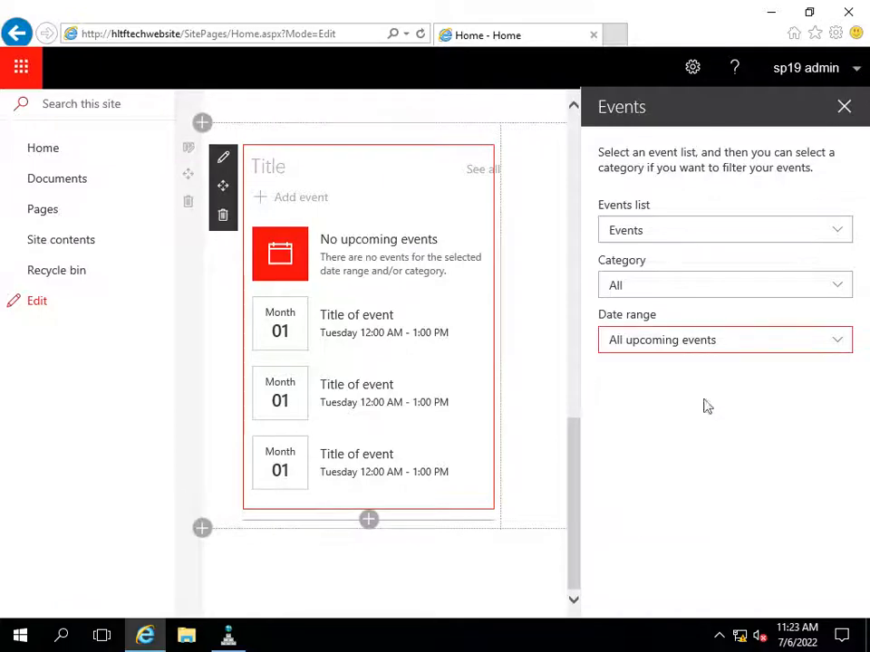
{"action": "left_click", "coordinate": [844, 106]}
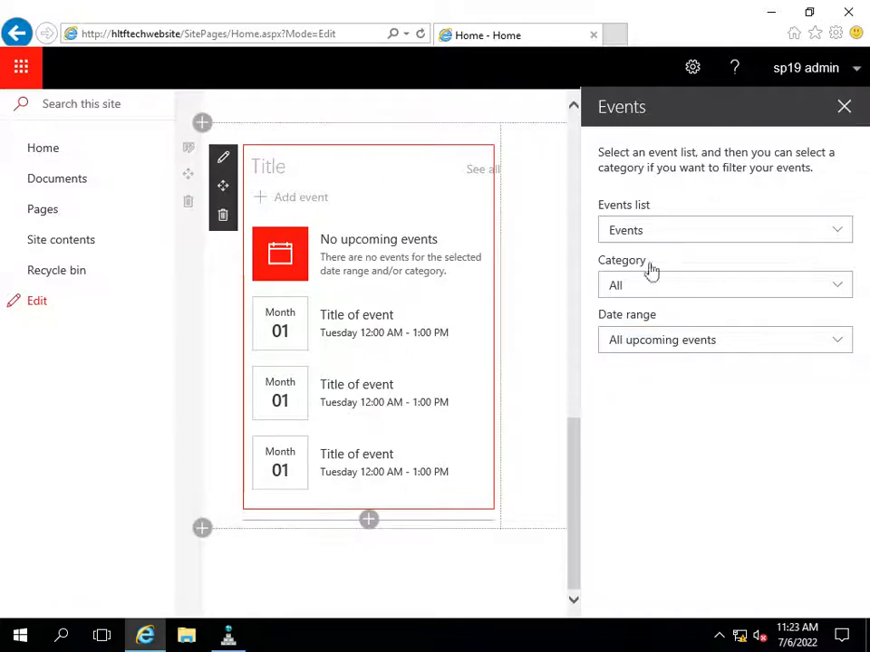
{"action": "left_click", "coordinate": [844, 109]}
{"action": "scroll", "coordinate": [649, 453], "scroll_direction": "up", "scroll_amount": 3}
{"action": "scroll", "coordinate": [448, 359], "scroll_direction": "up", "scroll_amount": 8}
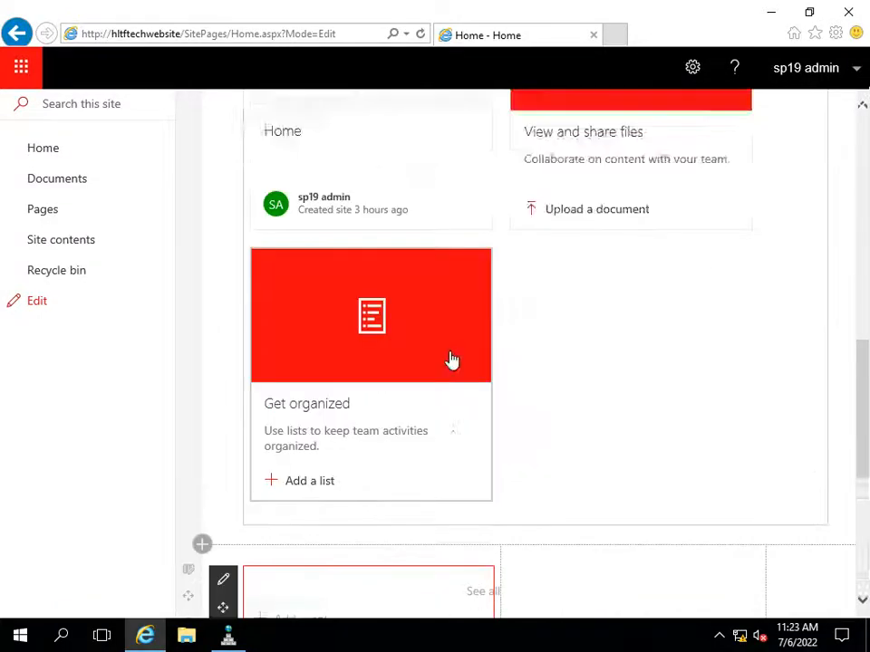
{"action": "left_click", "coordinate": [835, 214]}
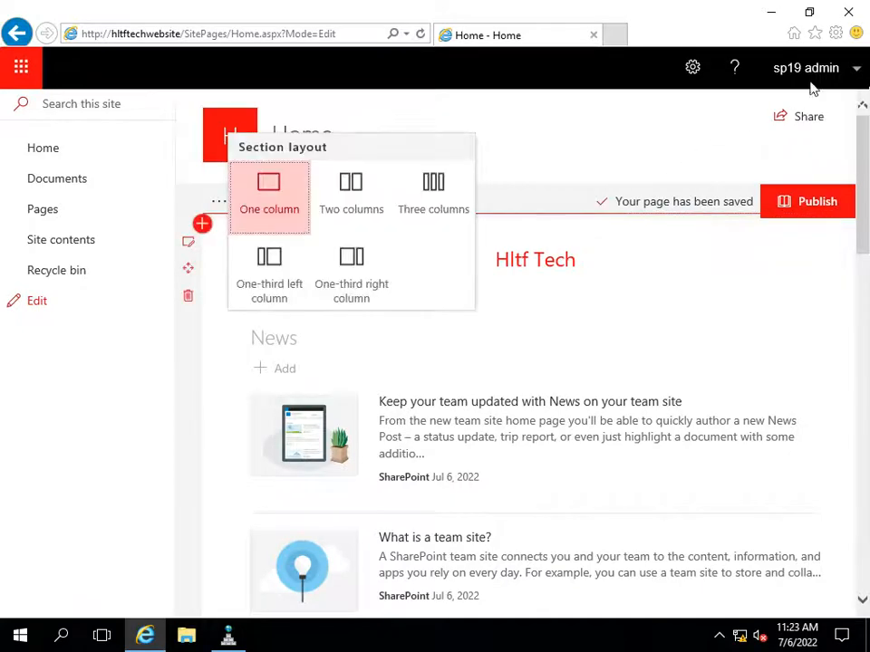
Publish the Home page, then return to Home and reload it
{"action": "left_click", "coordinate": [782, 201]}
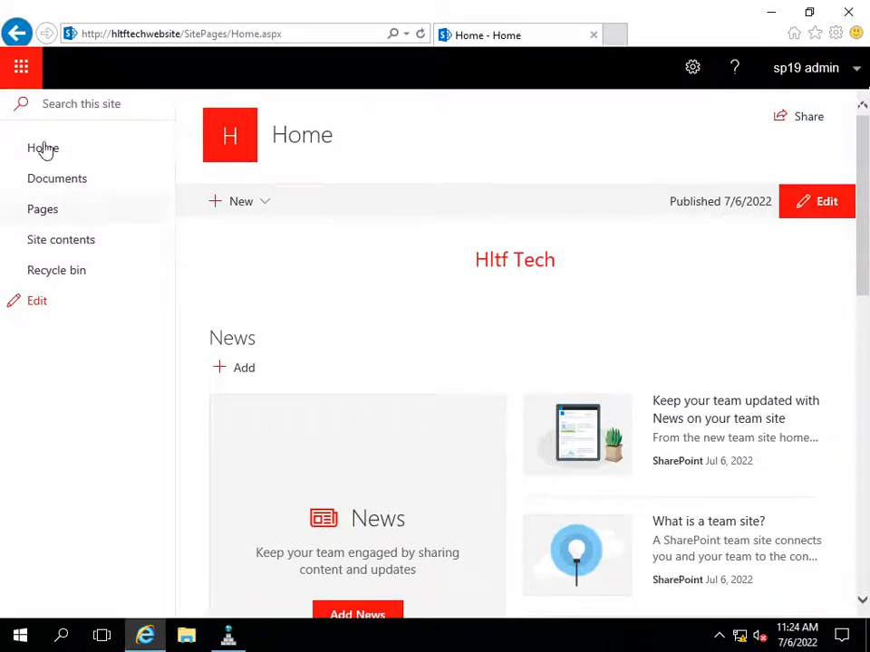
{"action": "left_click", "coordinate": [41, 305]}
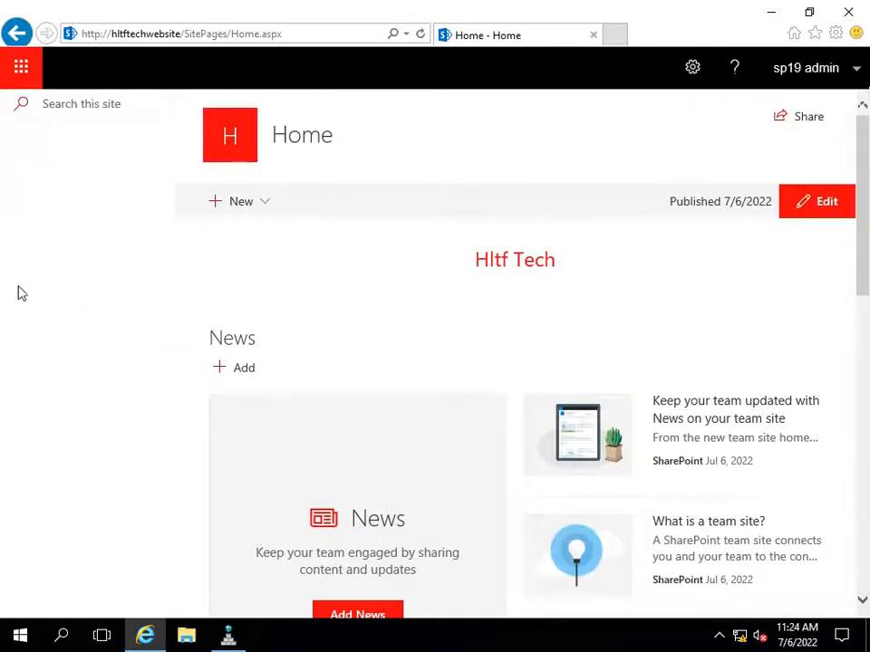
{"action": "scroll", "coordinate": [404, 277], "scroll_direction": "down", "scroll_amount": 2}
{"action": "scroll", "coordinate": [404, 271], "scroll_direction": "up", "scroll_amount": 2}
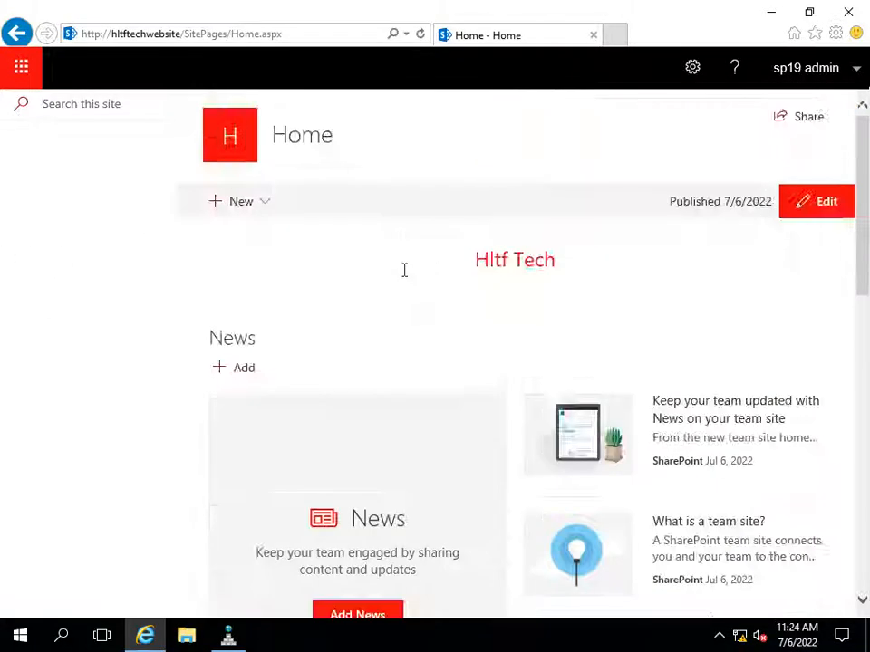
{"action": "scroll", "coordinate": [404, 276], "scroll_direction": "down", "scroll_amount": 10}
{"action": "scroll", "coordinate": [404, 271], "scroll_direction": "up", "scroll_amount": 10}
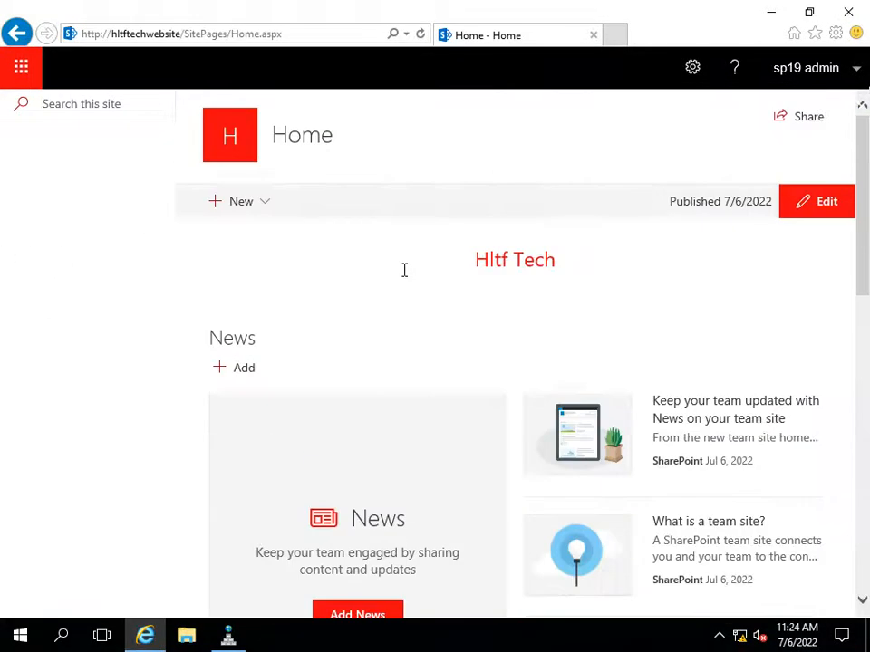
{"action": "left_click", "coordinate": [422, 35]}
Add hltftechwebsite to Internet Explorer's Compatibility View list
{"action": "left_click", "coordinate": [836, 33]}
{"action": "left_click", "coordinate": [666, 228]}
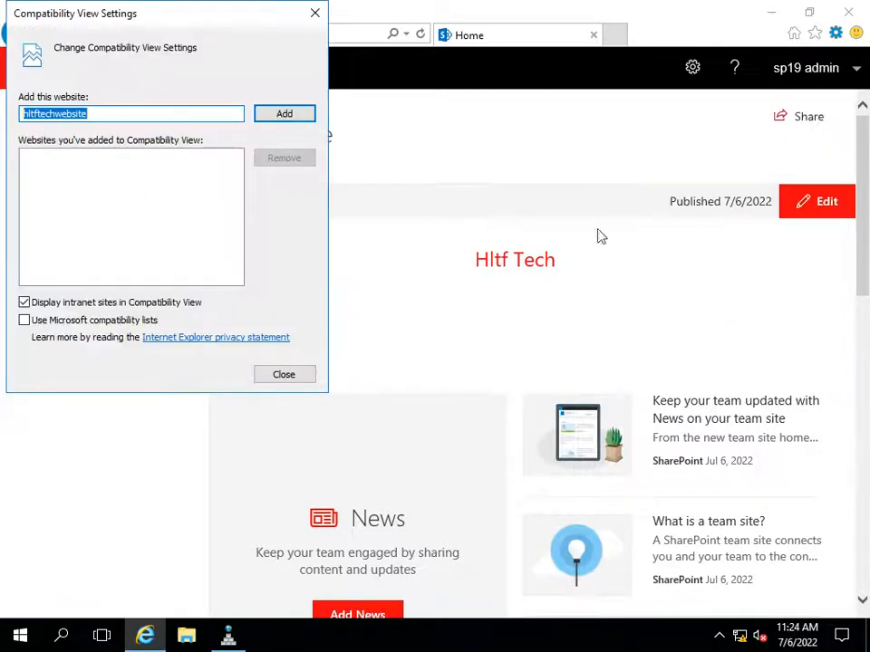
{"action": "left_click", "coordinate": [281, 115]}
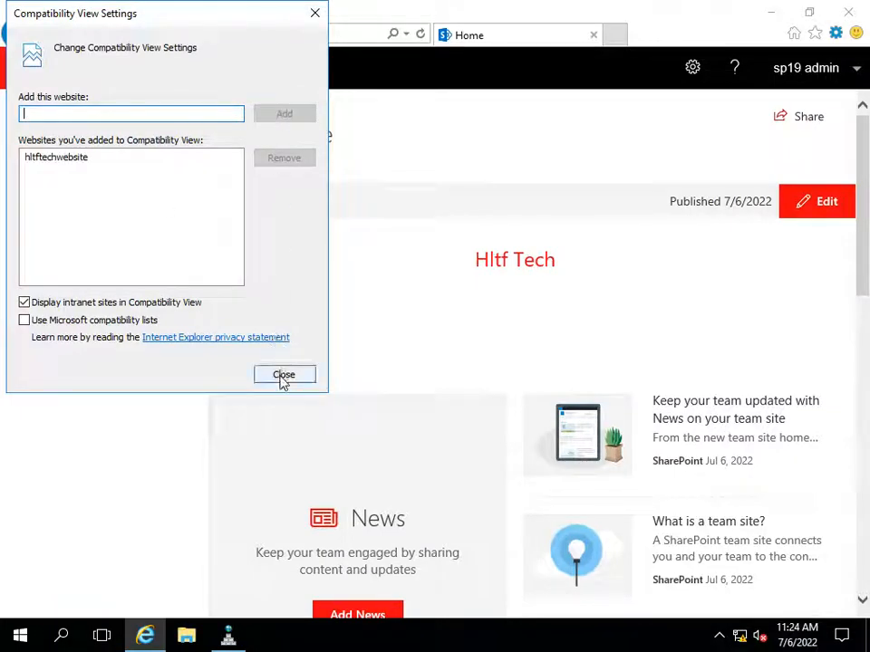
{"action": "left_click", "coordinate": [284, 375]}
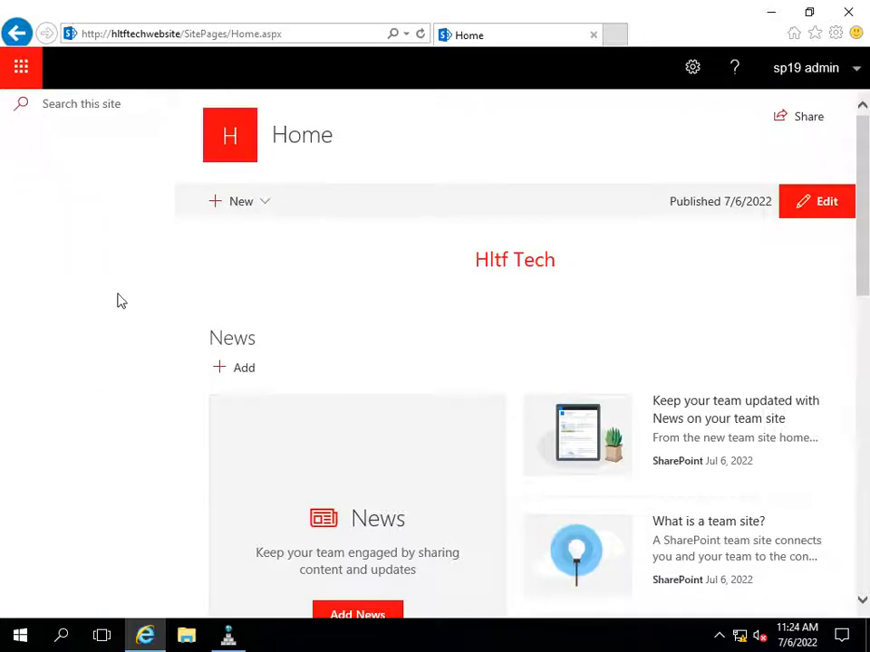
Go to Site contents from the settings gear, then choose 'Go to Site usage'
{"action": "left_click", "coordinate": [692, 70]}
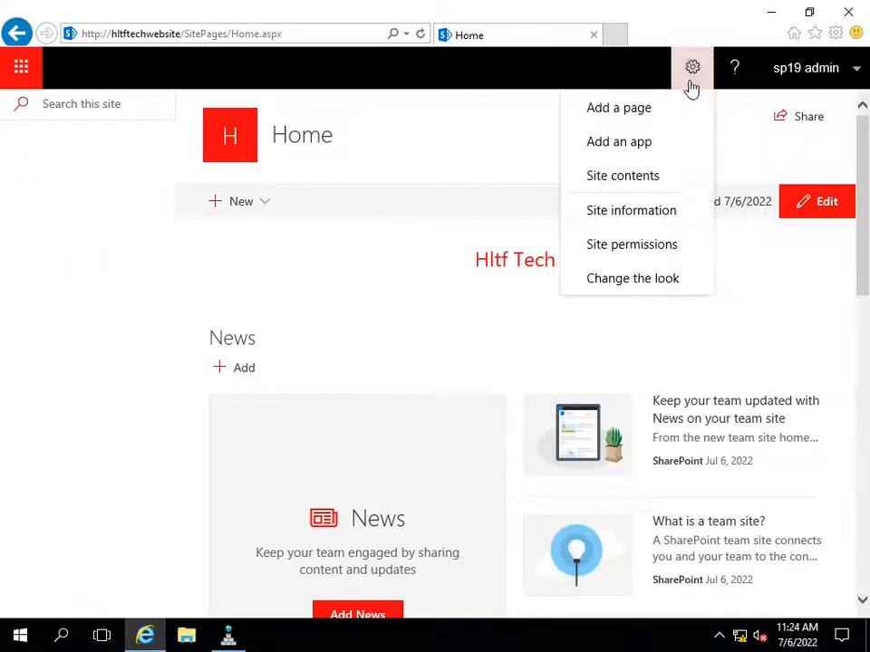
{"action": "left_click", "coordinate": [642, 178]}
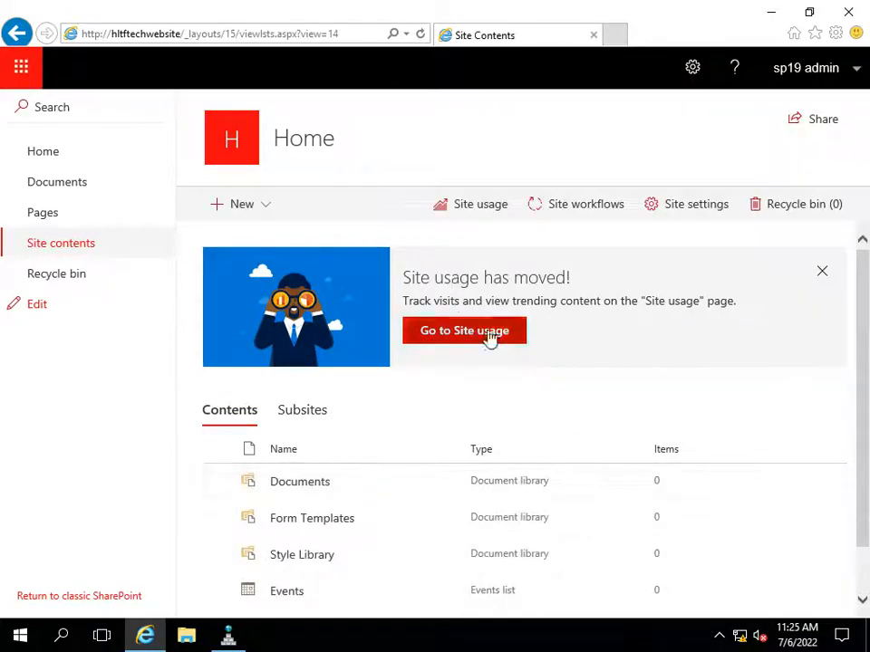
{"action": "scroll", "coordinate": [188, 358], "scroll_direction": "down", "scroll_amount": 1}
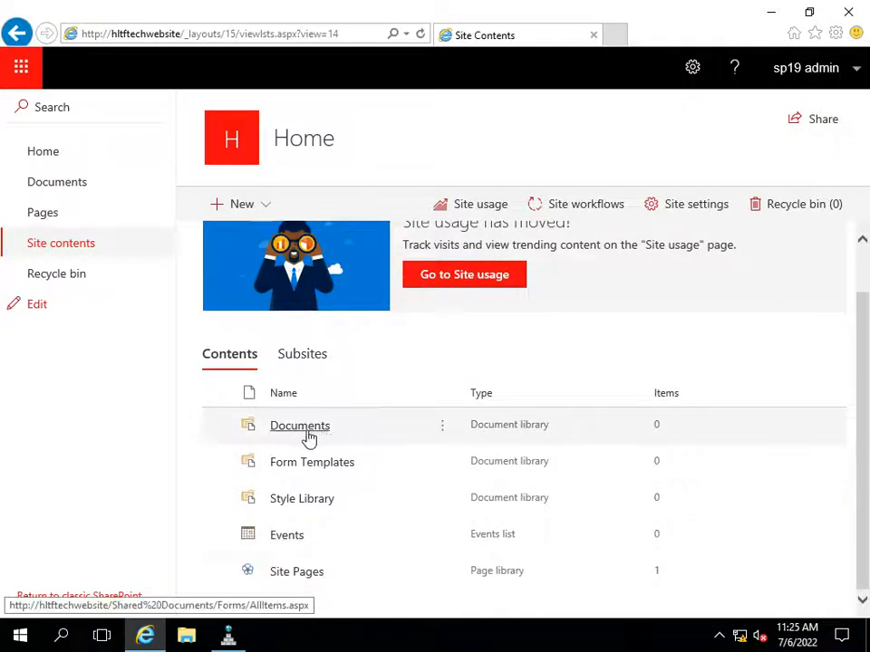
{"action": "scroll", "coordinate": [336, 356], "scroll_direction": "up", "scroll_amount": 1}
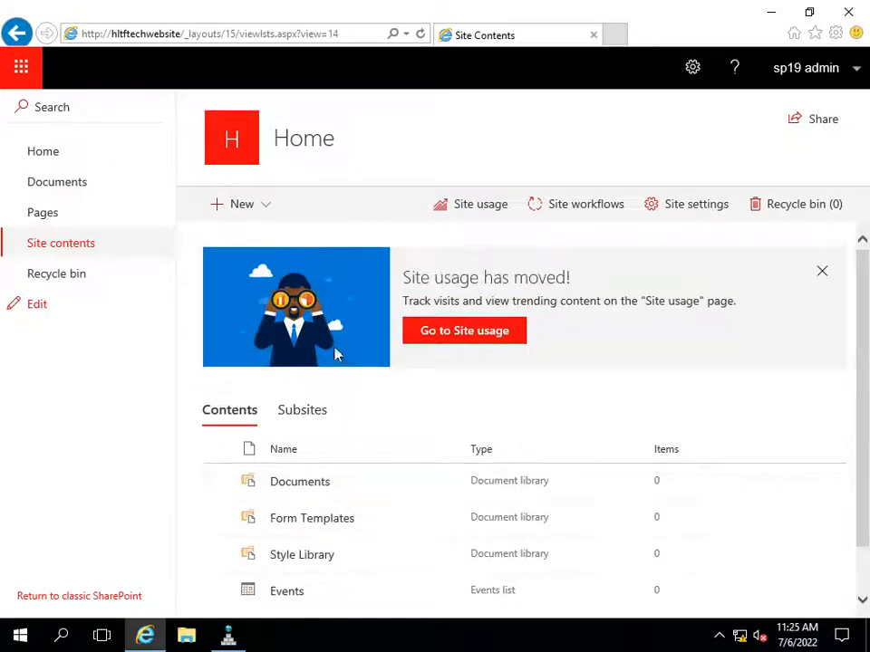
{"action": "left_click", "coordinate": [335, 356]}
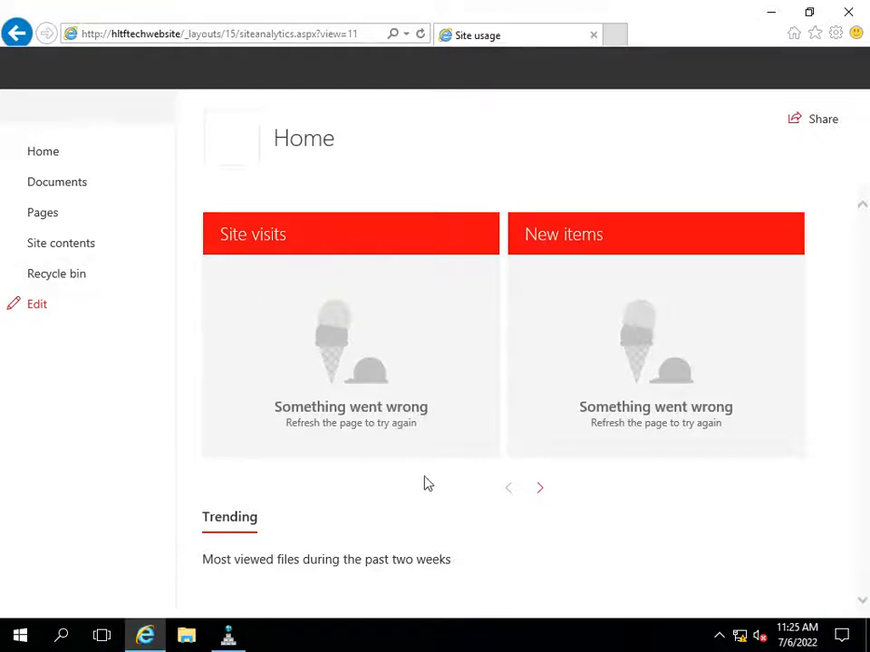
Advance the usage-card carousel, then return to the Home page
{"action": "left_click", "coordinate": [537, 489]}
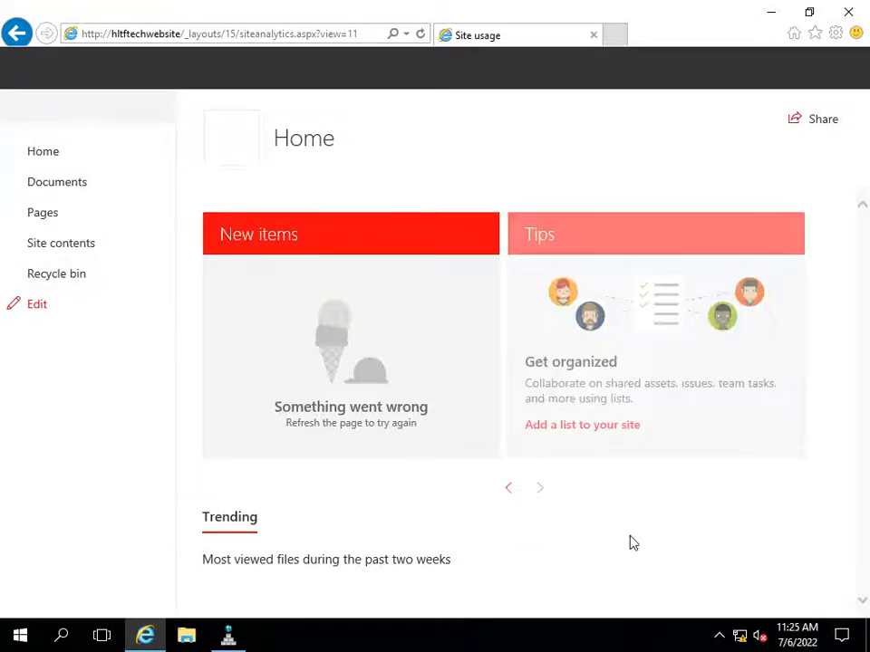
{"action": "left_click", "coordinate": [68, 156]}
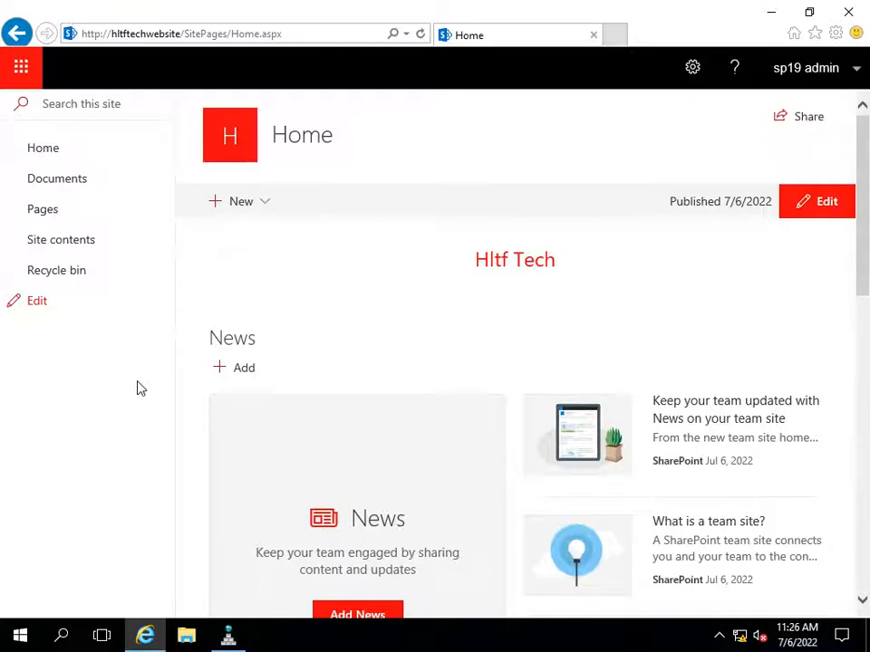
Minimize the SharePoint Server 2019 remote session to reveal the local Windows desktop
{"action": "mouse_move", "coordinate": [443, 6]}
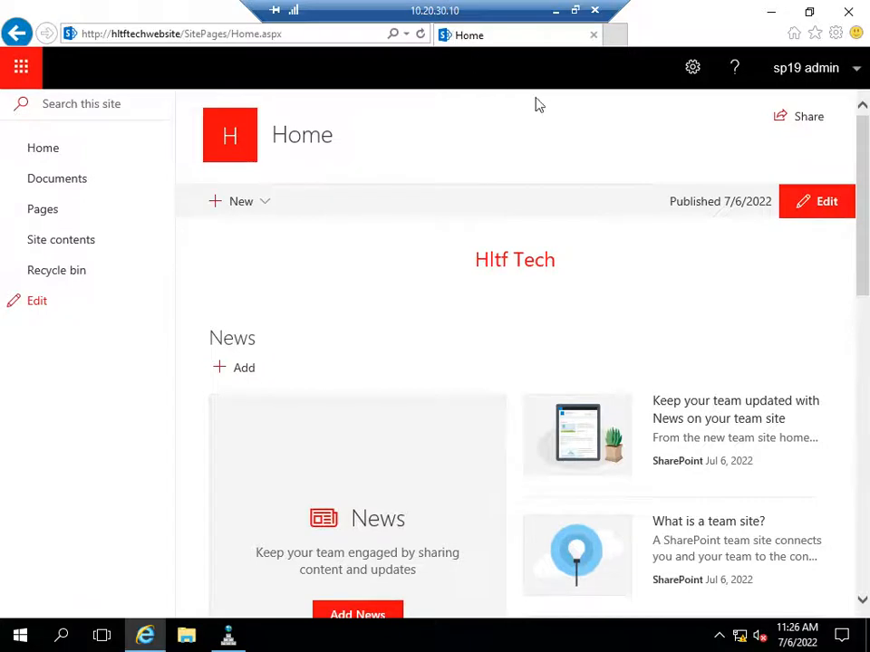
{"action": "left_click", "coordinate": [557, 18]}
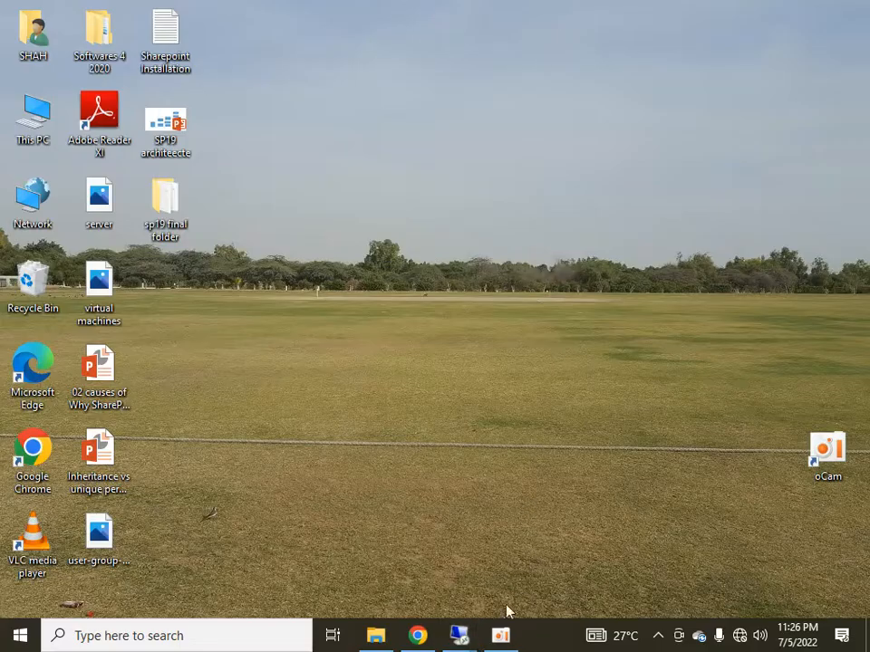